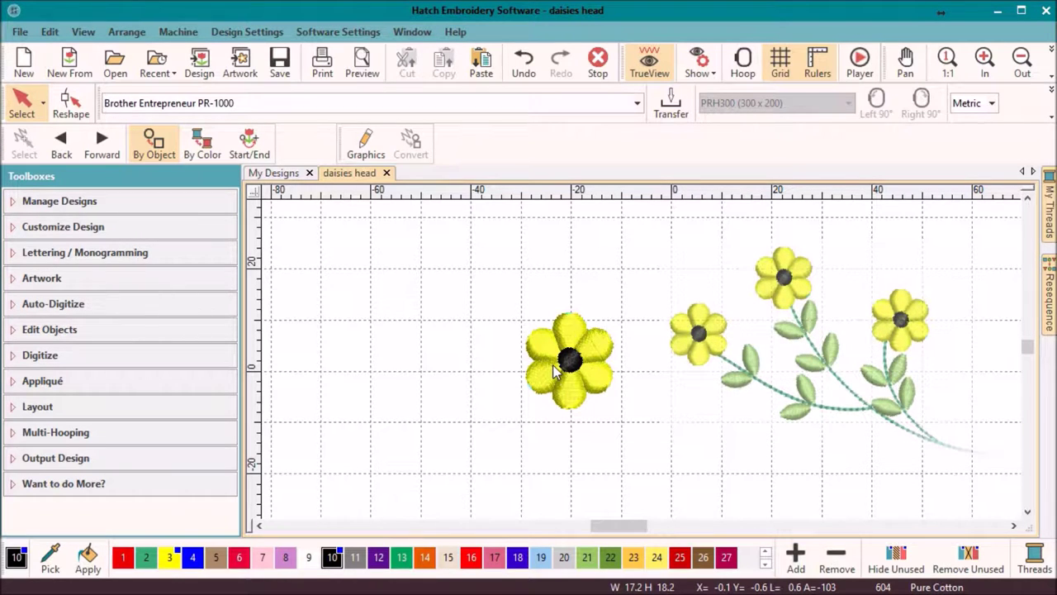
Group the daisy's parts, then drag copies into a row of three daisies with the middle one higher
click(552, 364)
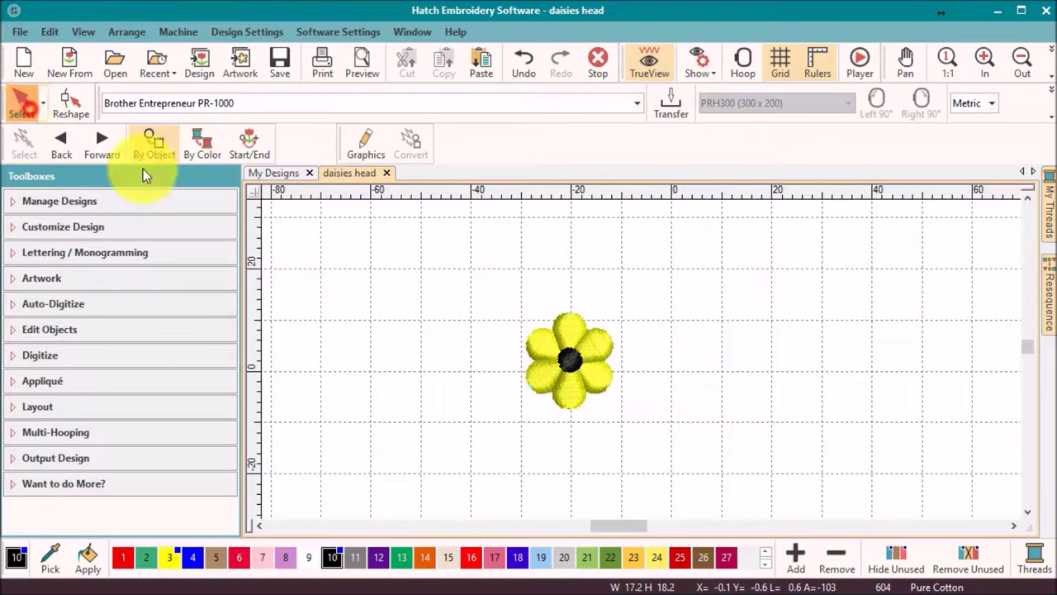
drag(507, 273, 629, 411)
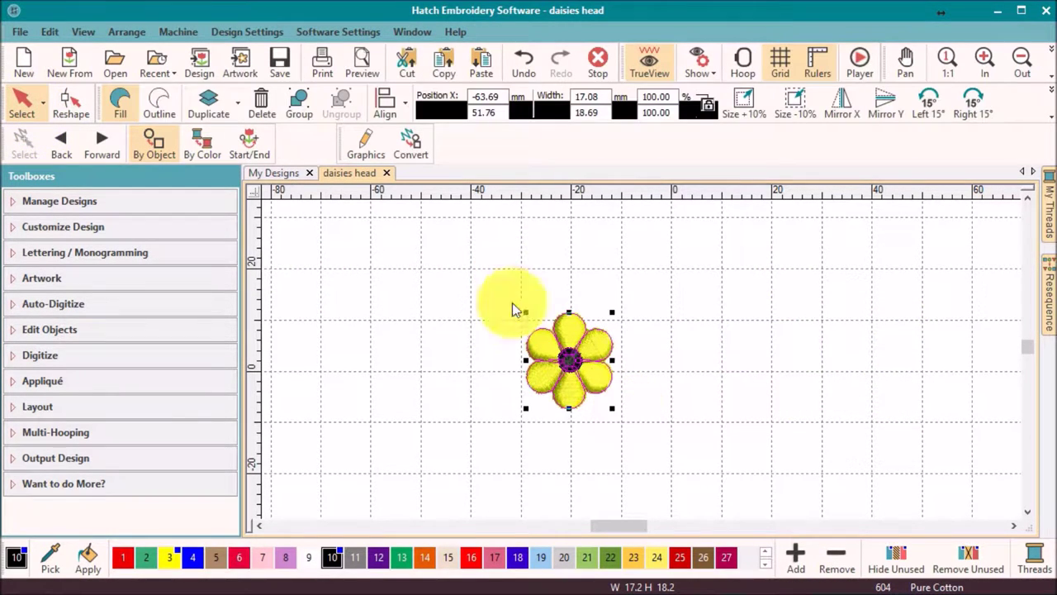
click(128, 33)
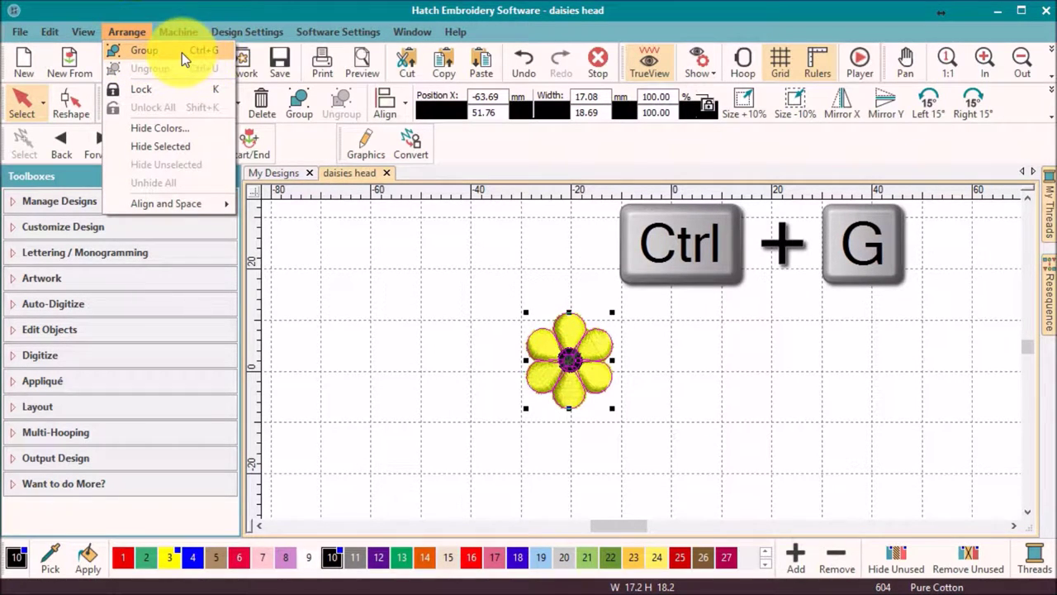
click(138, 54)
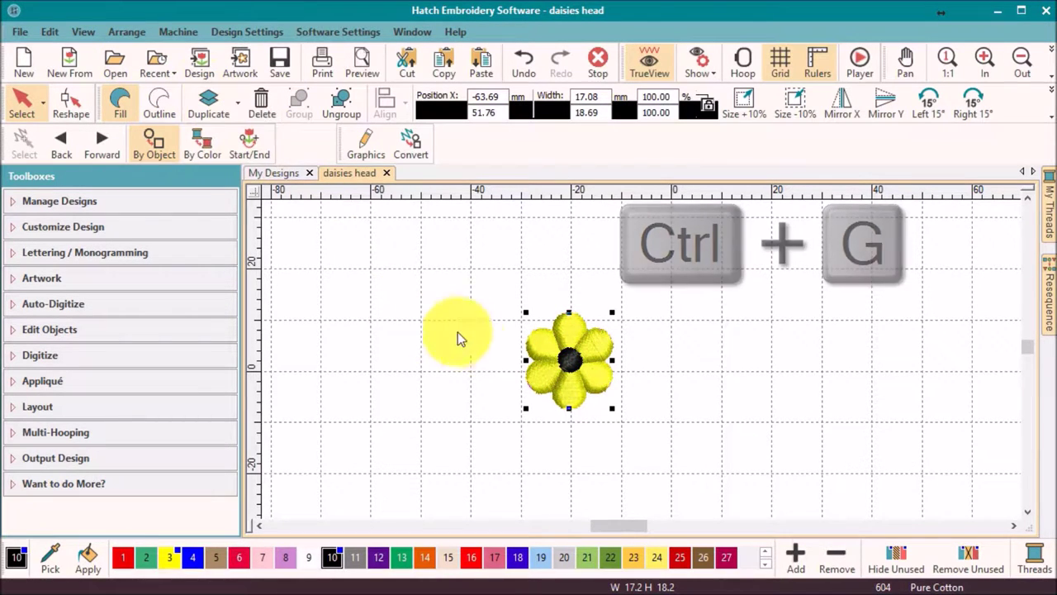
drag(568, 363, 436, 451)
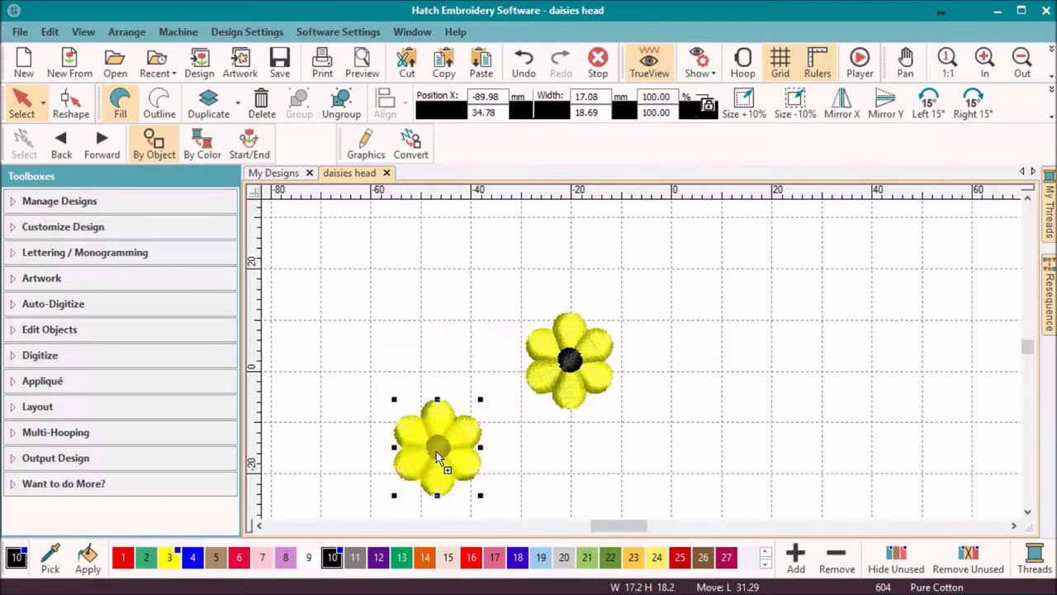
drag(570, 377, 749, 432)
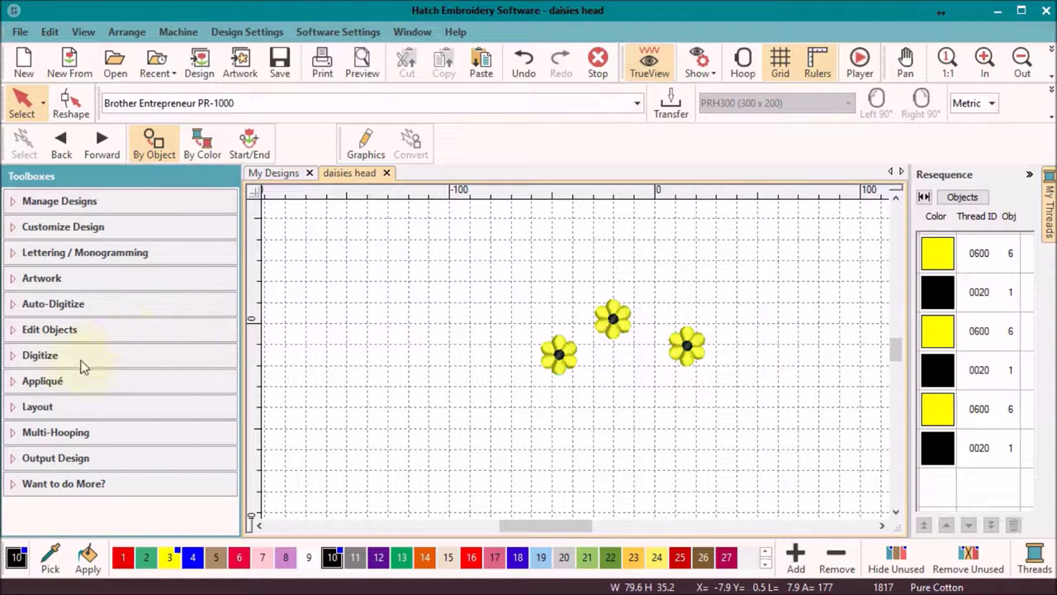
In green thread, draw a curved stem from below the daisies up to the upper daisy's centre
click(39, 360)
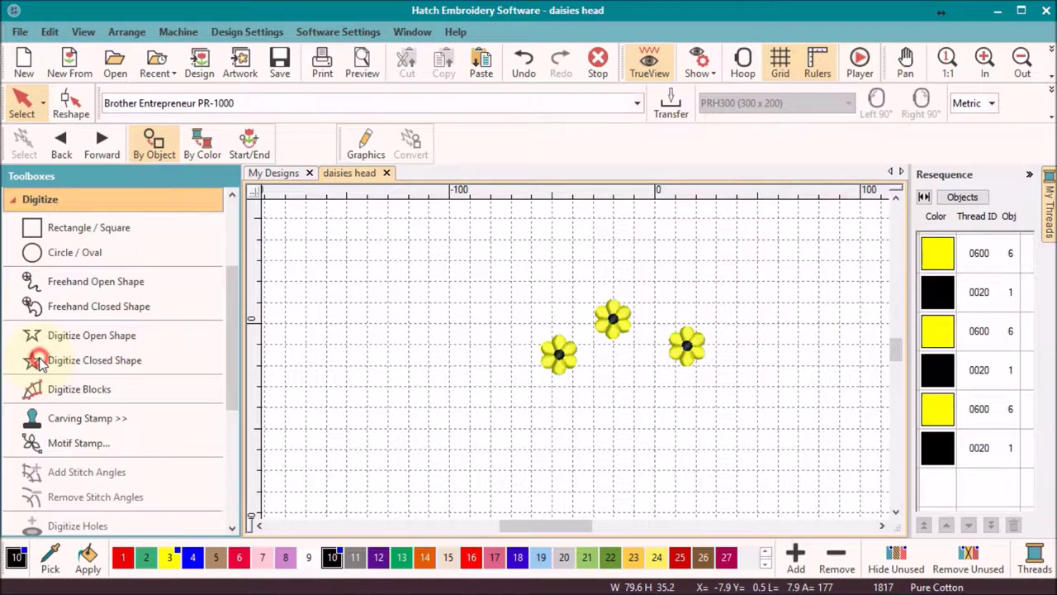
click(100, 336)
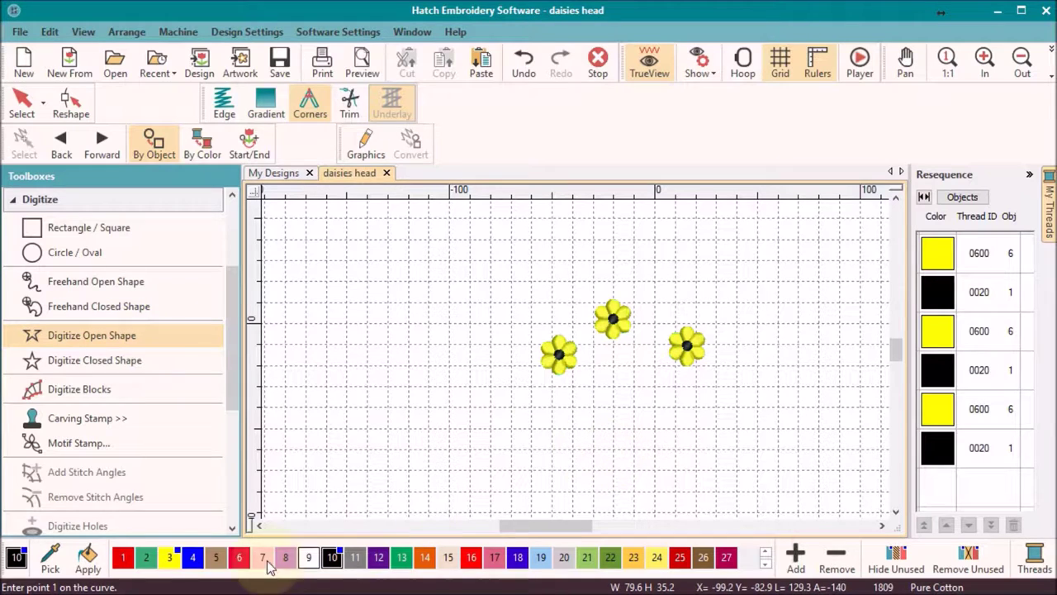
click(146, 557)
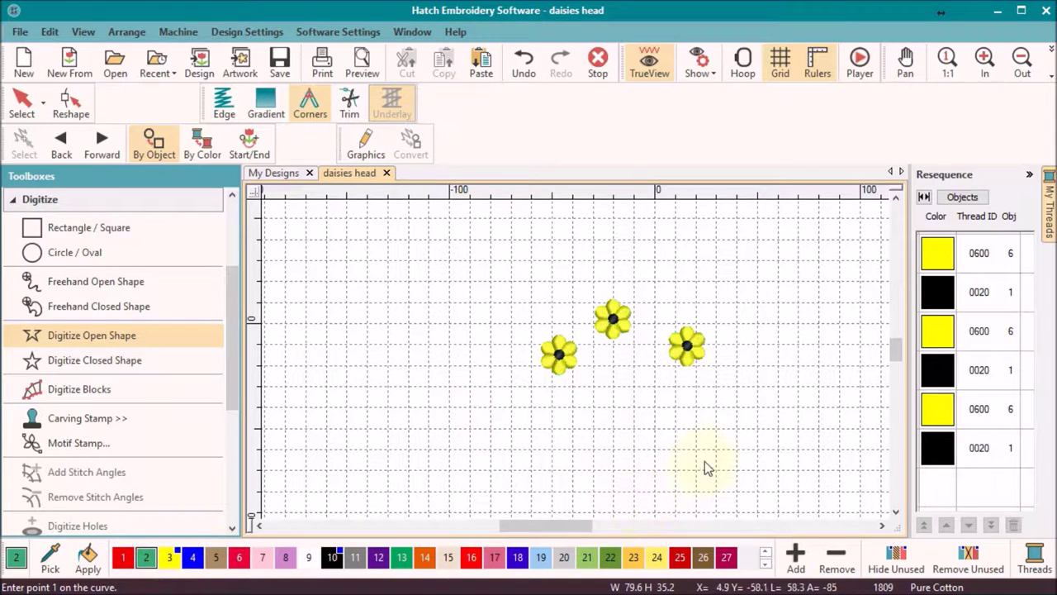
click(754, 432)
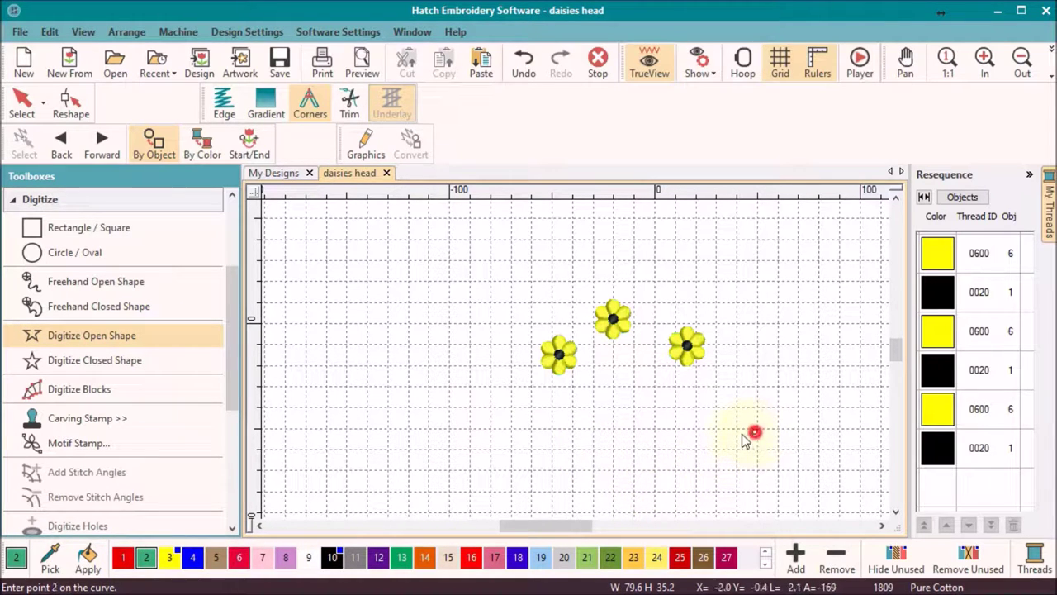
click(679, 409)
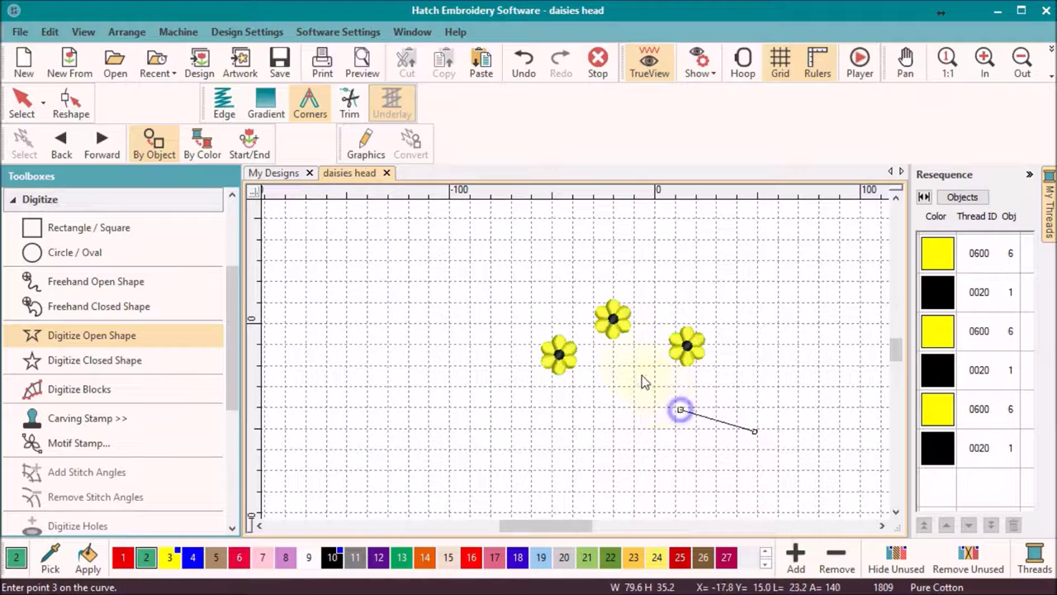
click(614, 323)
key(Return)
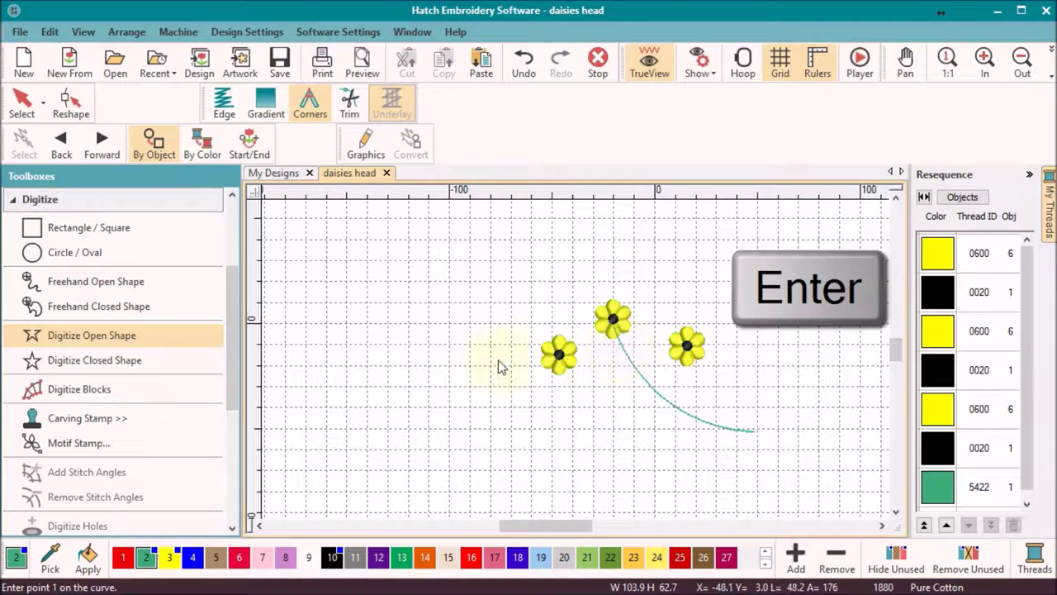
Draw two freehand stems from the same base up to the left and right daisies
click(66, 283)
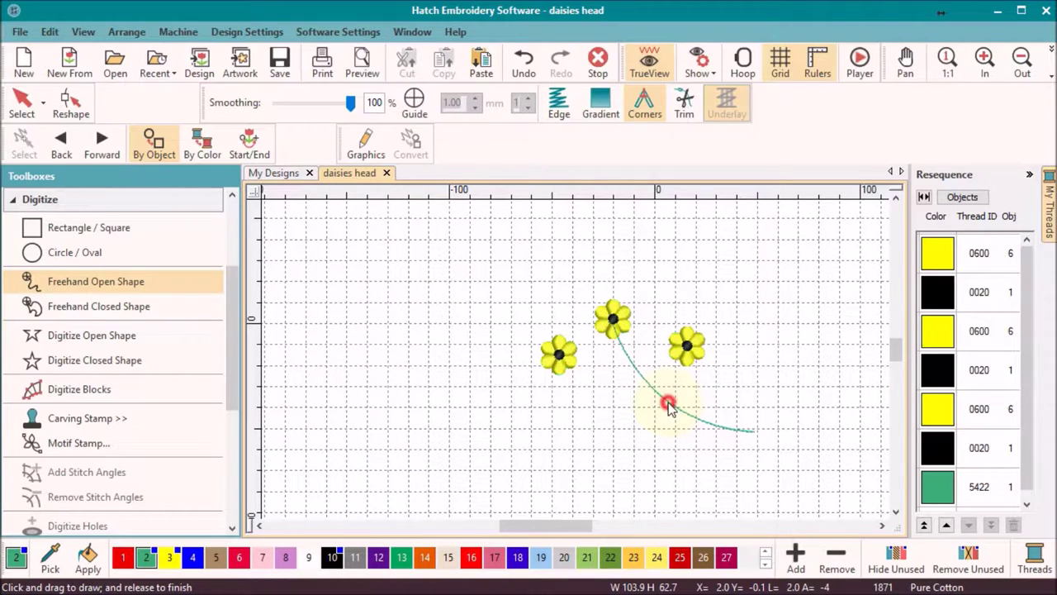
mouse_move(669, 407)
mouse_down()
mouse_move(614, 397)
mouse_move(562, 357)
mouse_up()
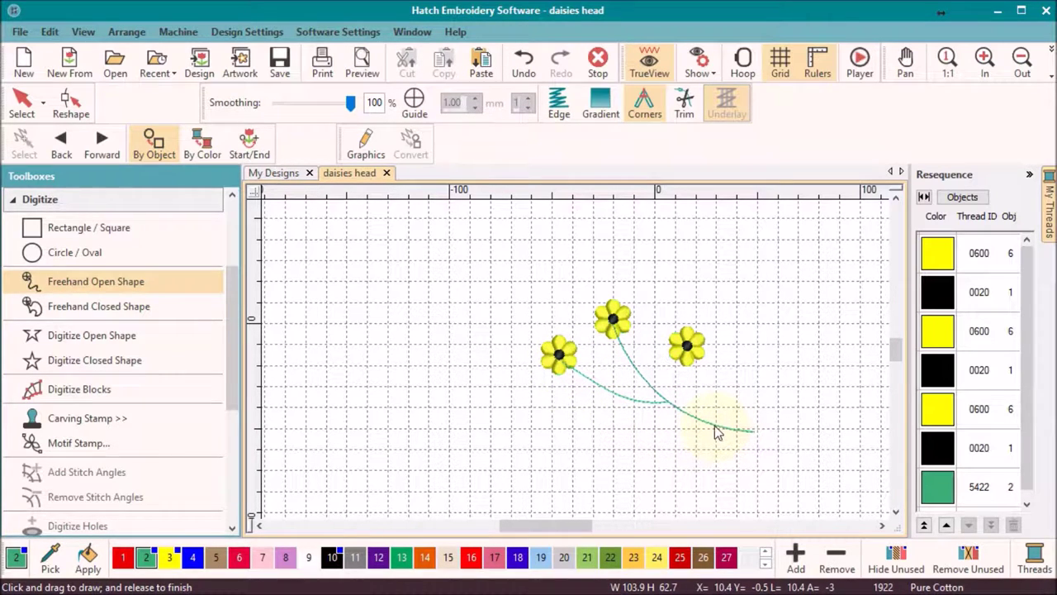
drag(715, 429, 682, 356)
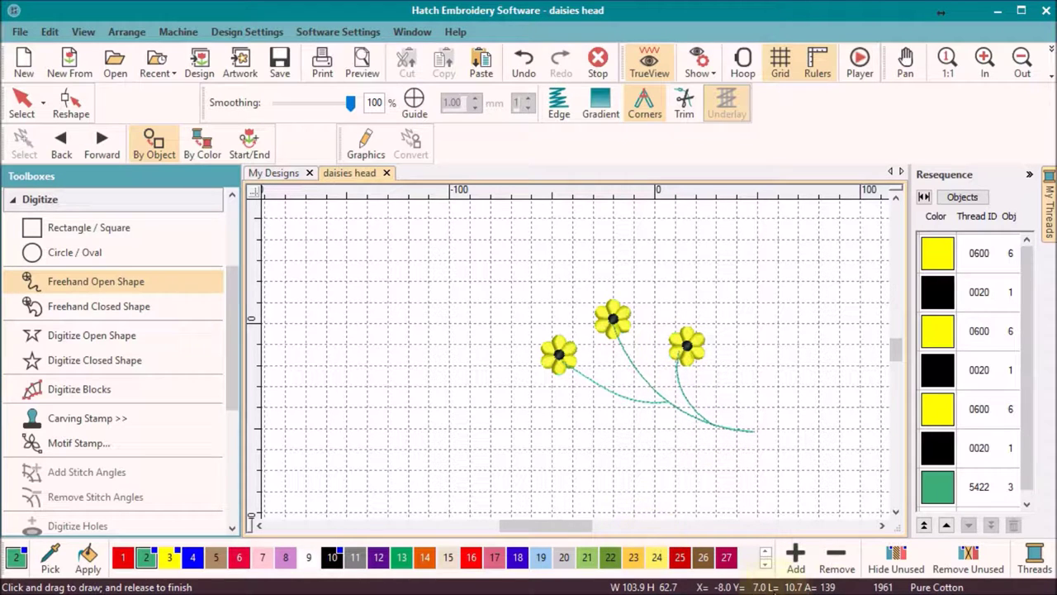
key(Escape)
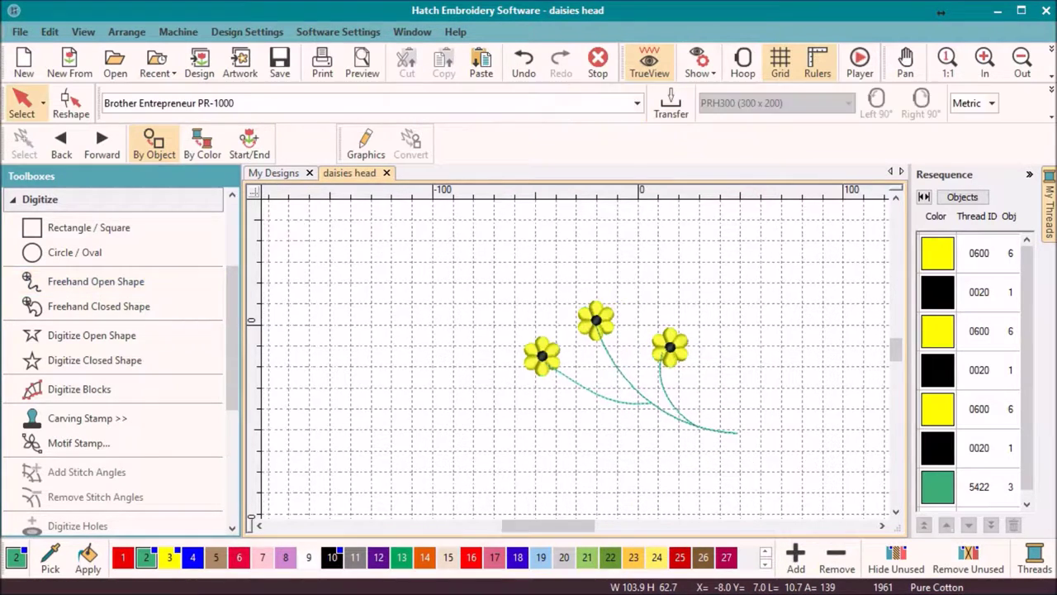
click(618, 356)
Set the outline stitch type of the three green stems to Backstitch in Object Properties
scroll(619, 356, up, 3)
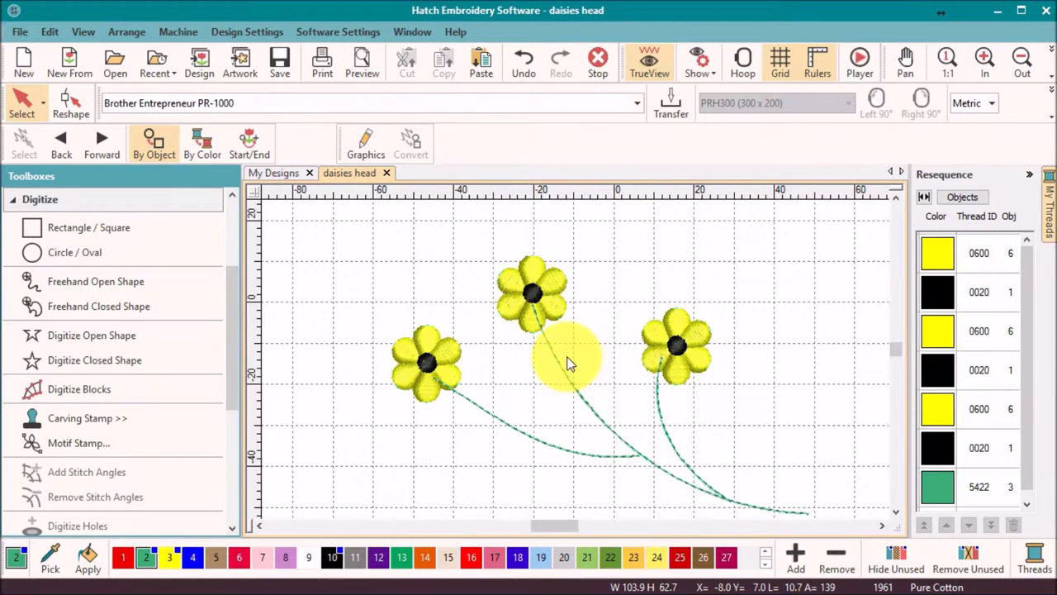
scroll(578, 367, down, 2)
scroll(578, 367, down, 1)
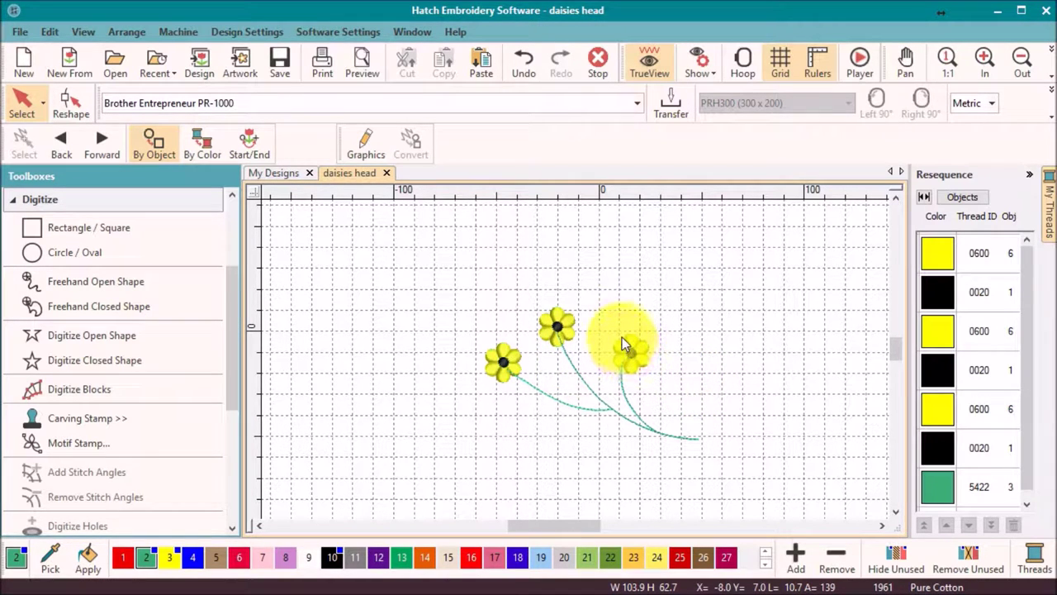
click(222, 32)
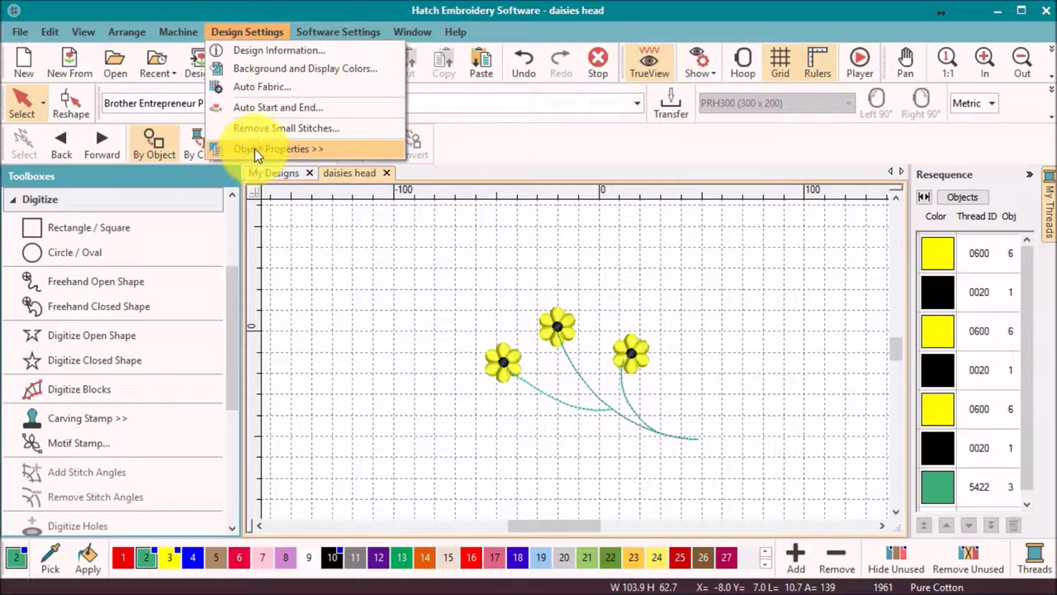
click(933, 494)
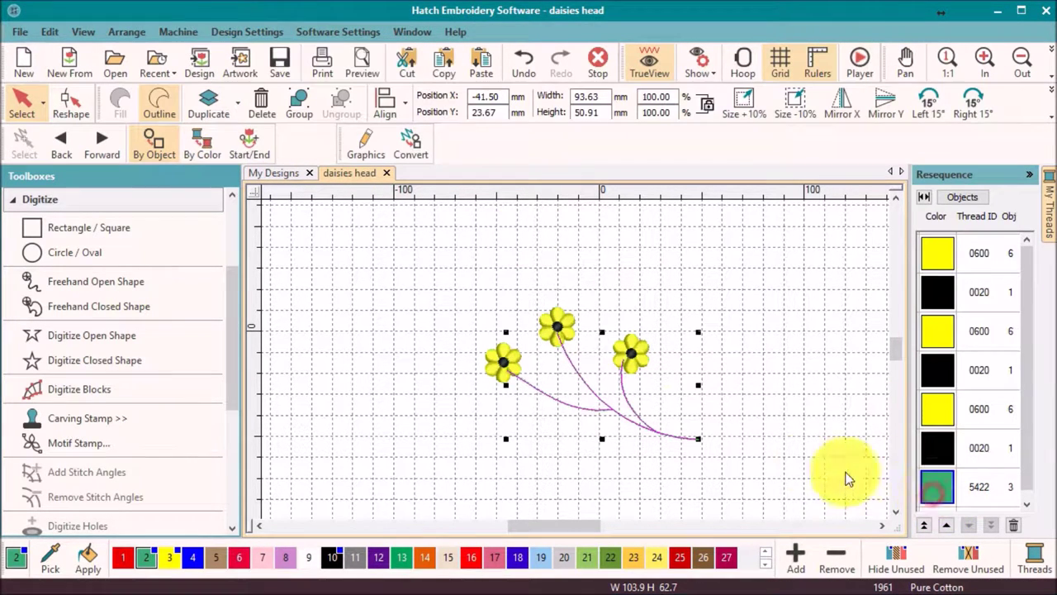
right_click(594, 394)
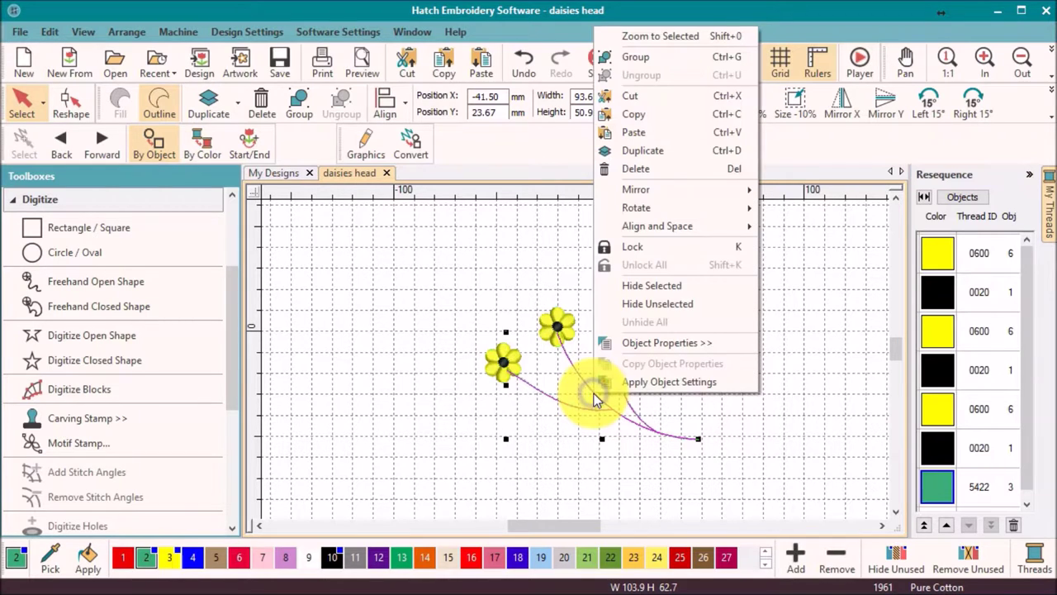
click(633, 346)
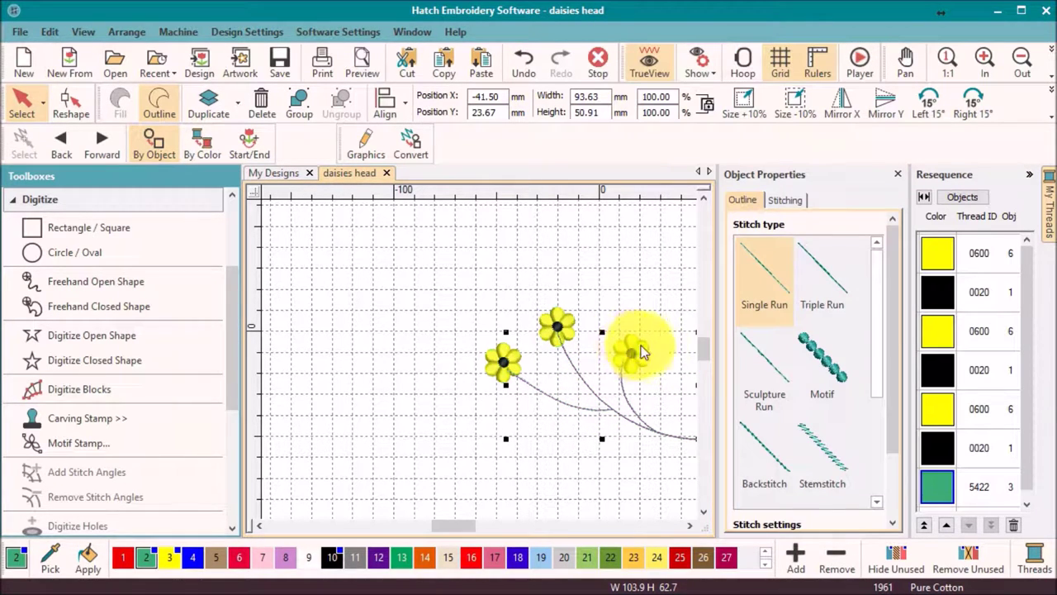
click(777, 355)
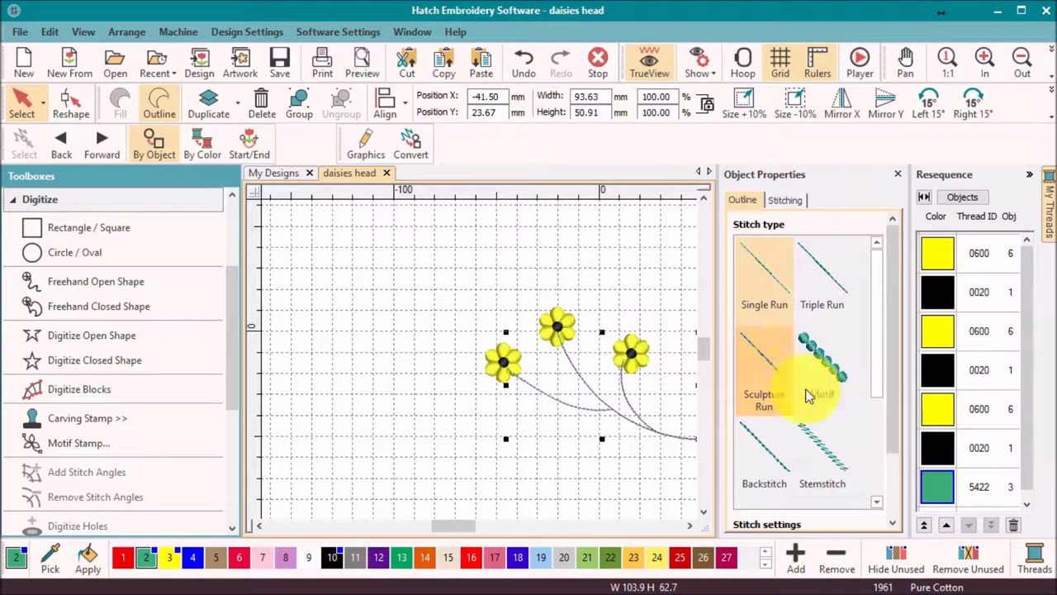
click(761, 442)
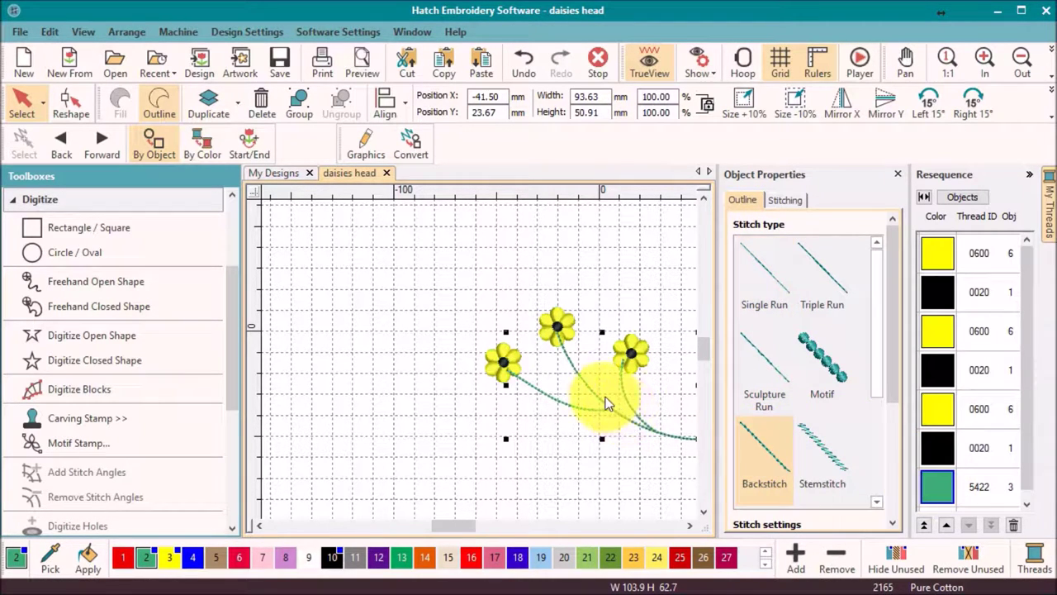
key(0)
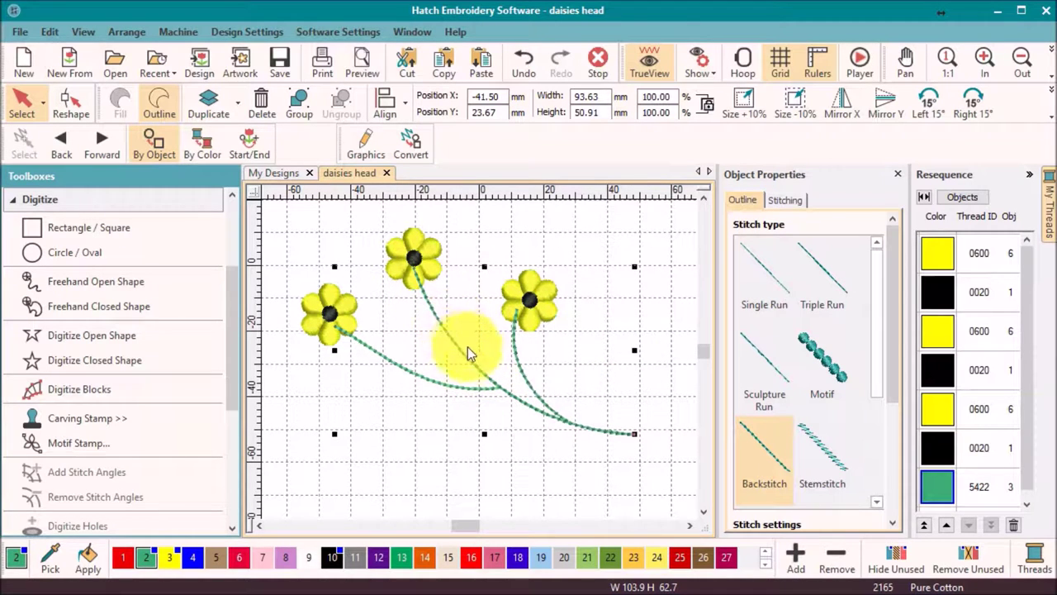
Move the 5422 green thread block to the top of the Resequence list
click(945, 489)
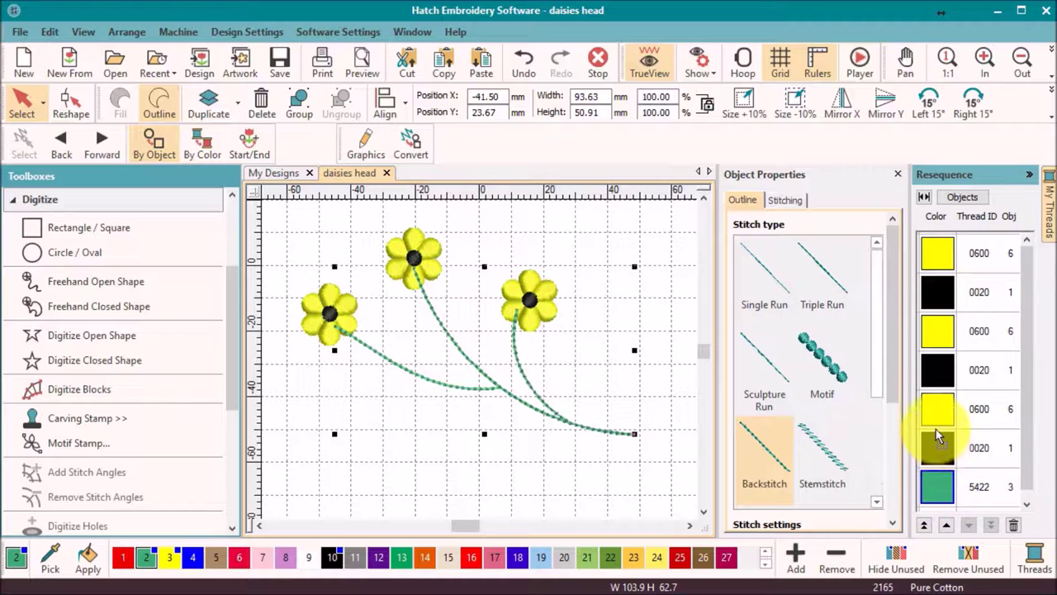
drag(938, 437, 939, 442)
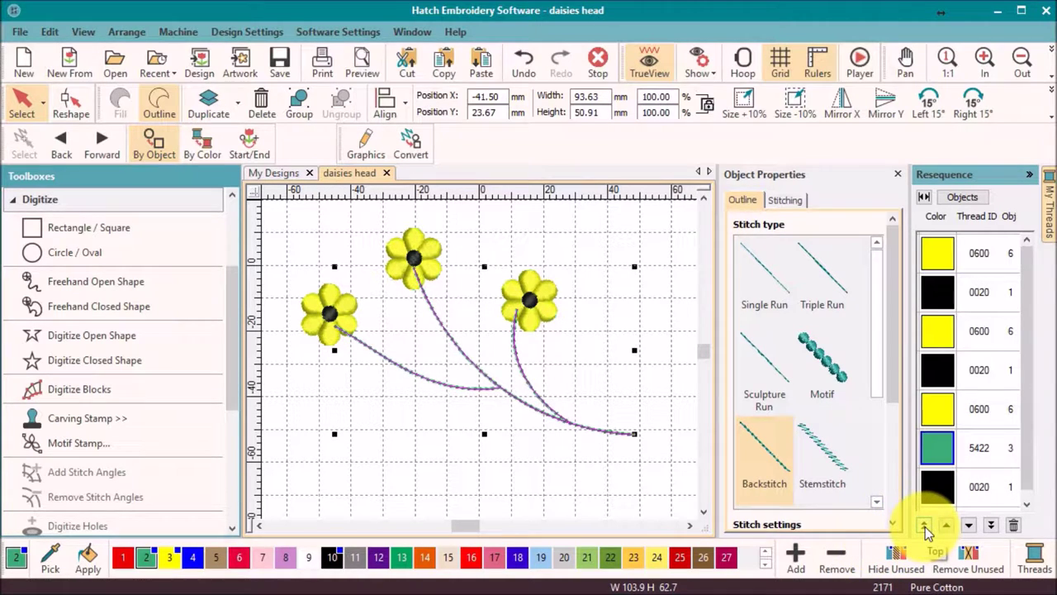
click(925, 527)
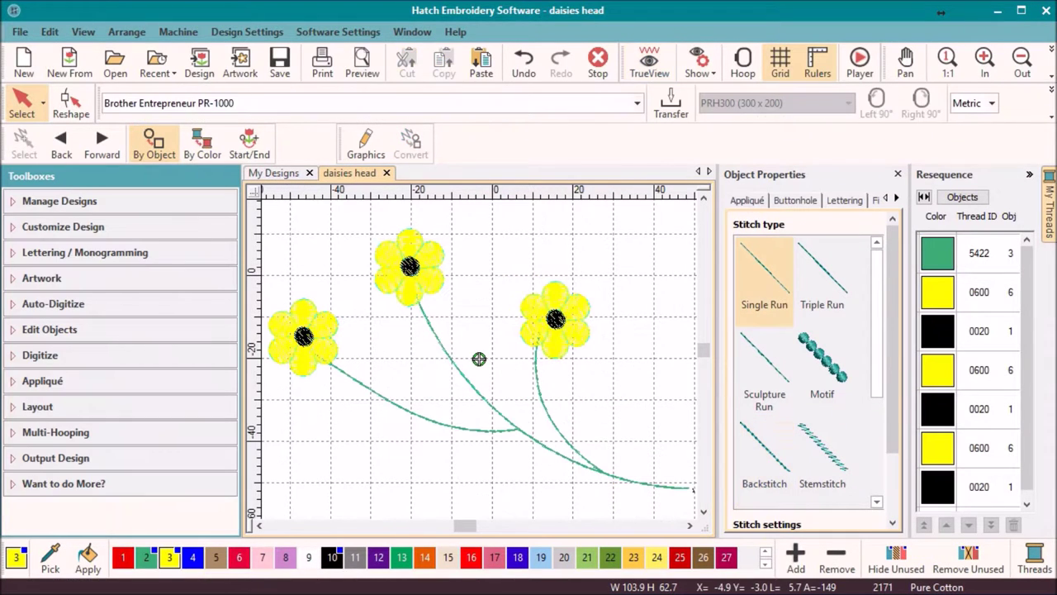
Select the left, middle and right stems together, then start Branching from the Edit Objects tools
click(435, 428)
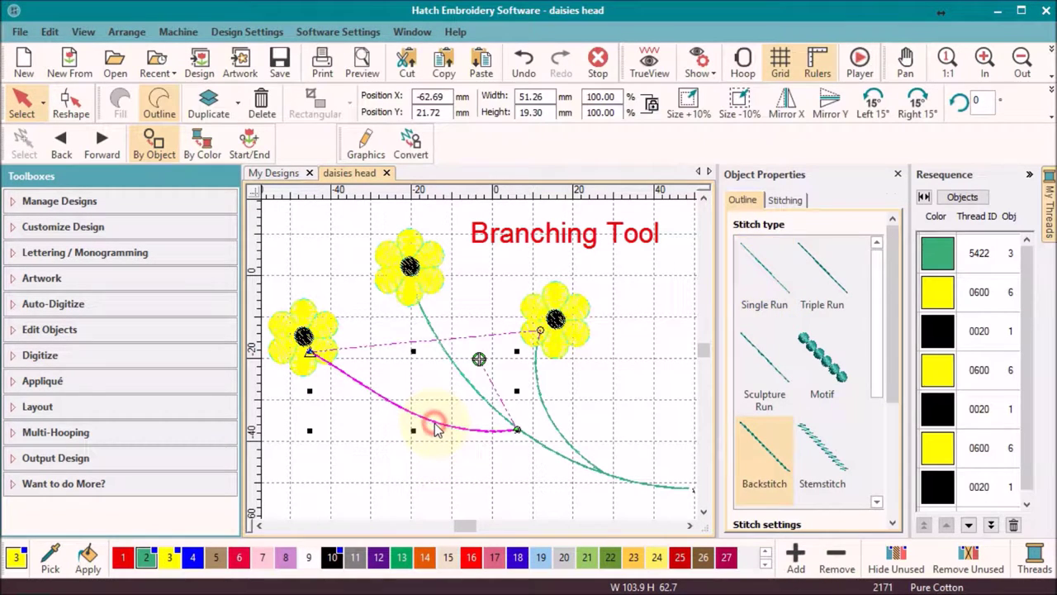
ctrl+click(462, 375)
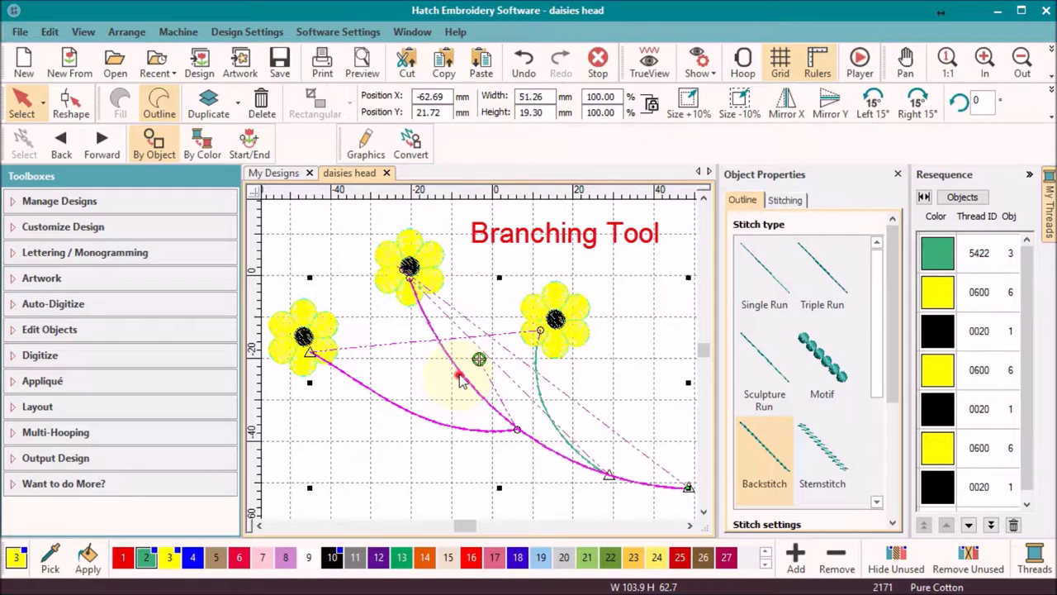
ctrl+click(570, 448)
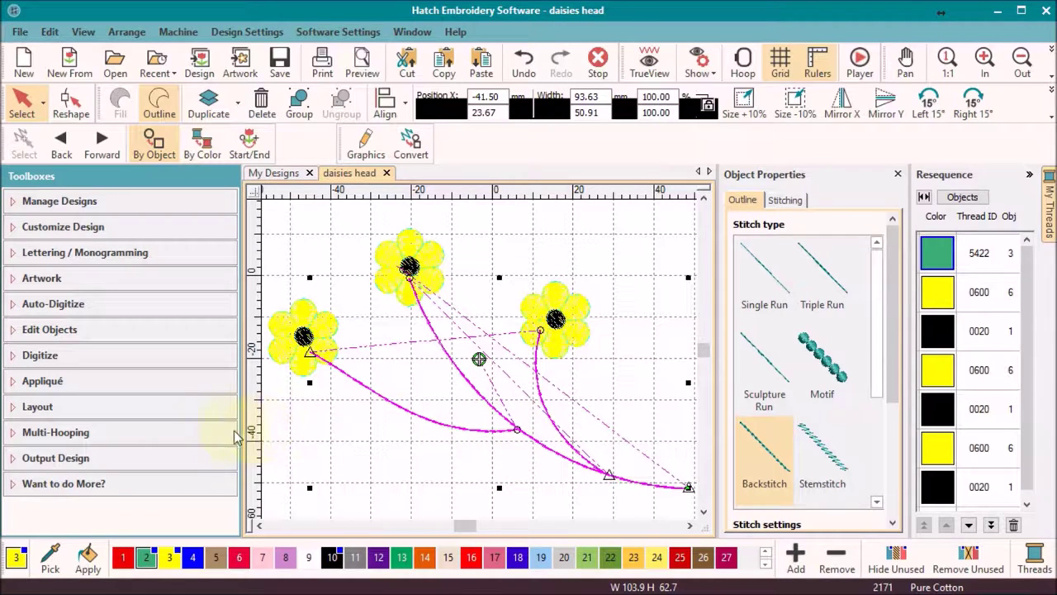
click(50, 330)
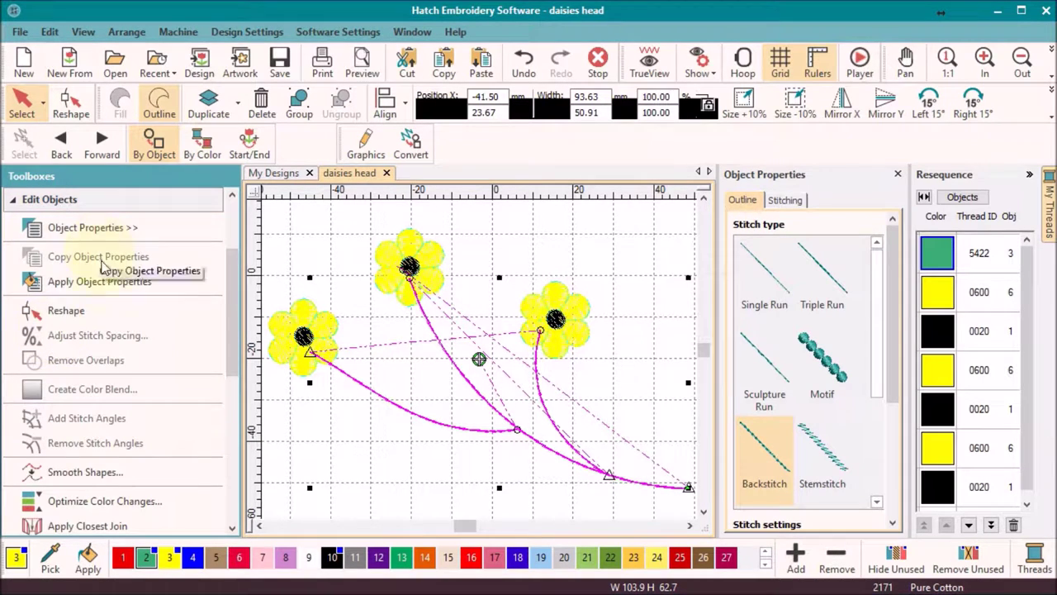
drag(237, 309, 235, 430)
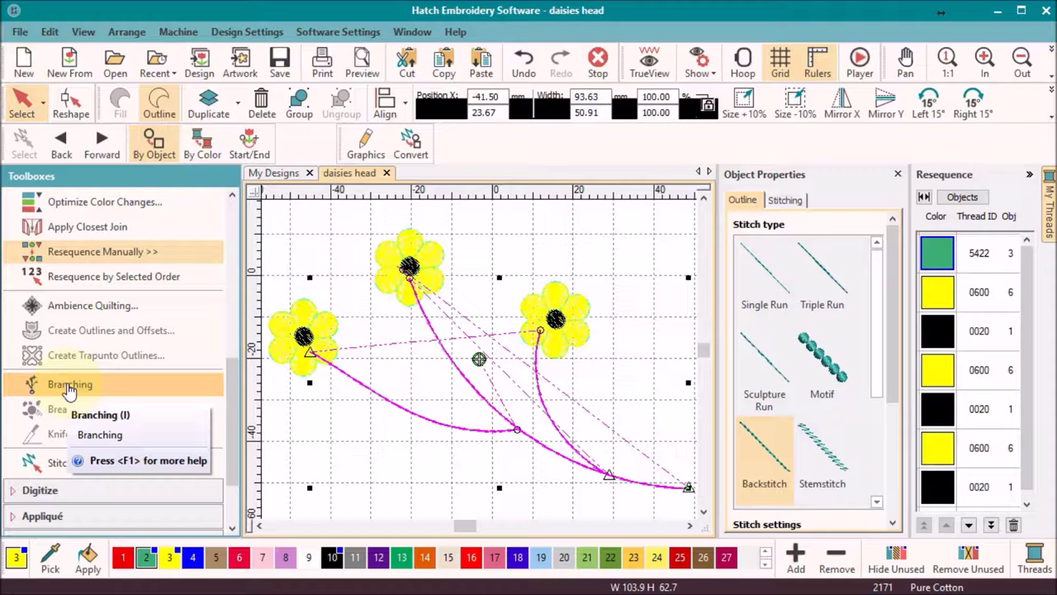
key(i)
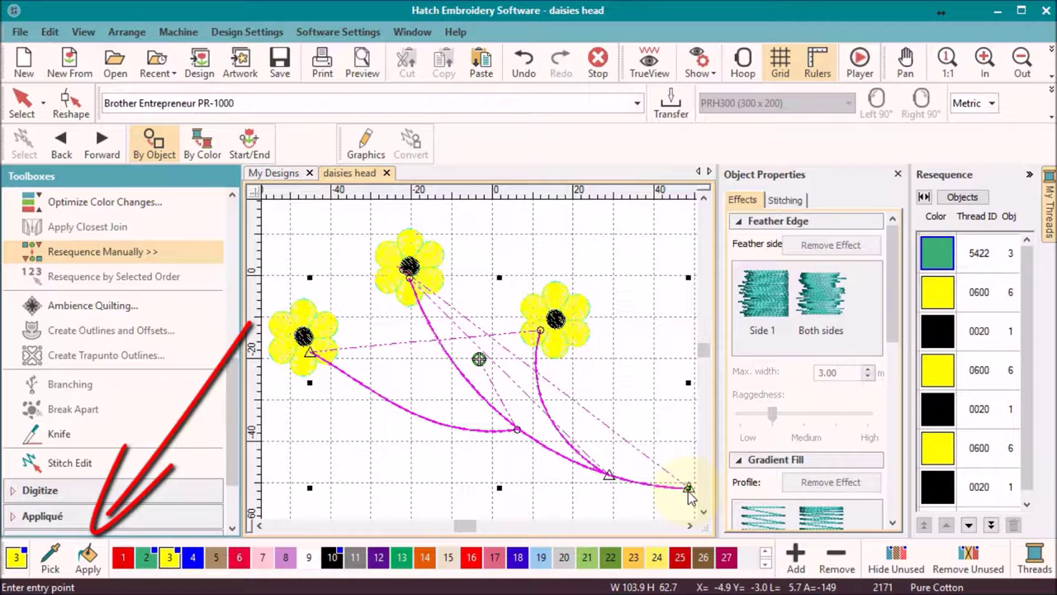
Set the branching entry and exit points at the lower-right stem end, then replay the stitch-out
click(690, 493)
click(689, 493)
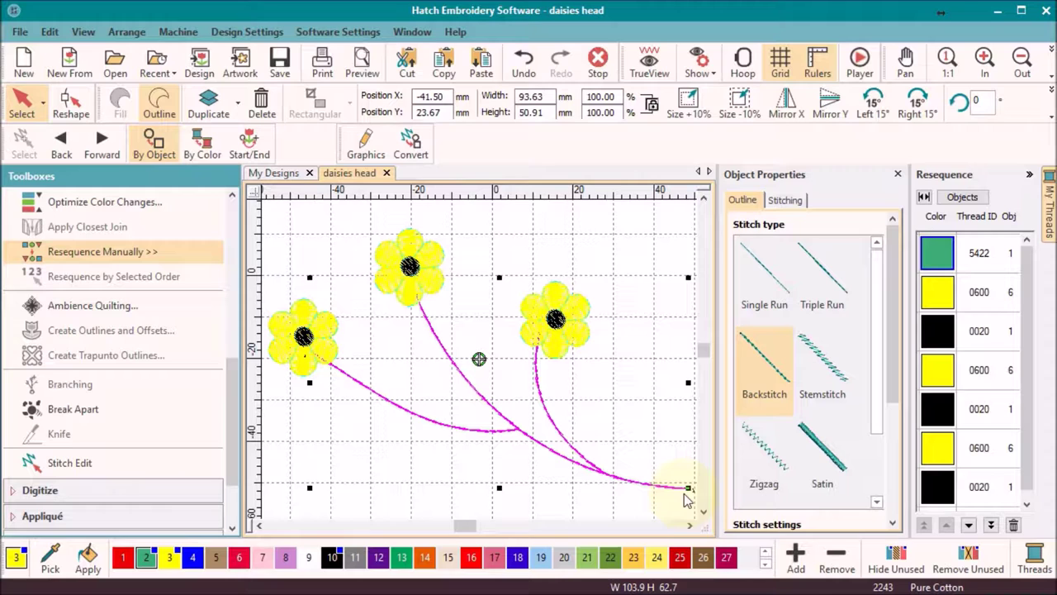
key(shift+r)
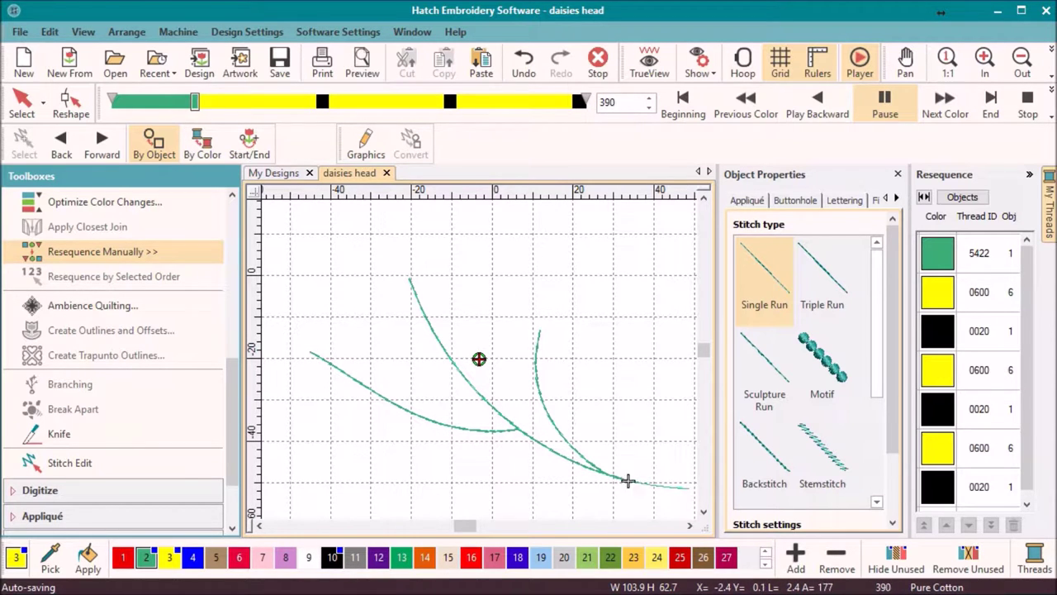
click(40, 489)
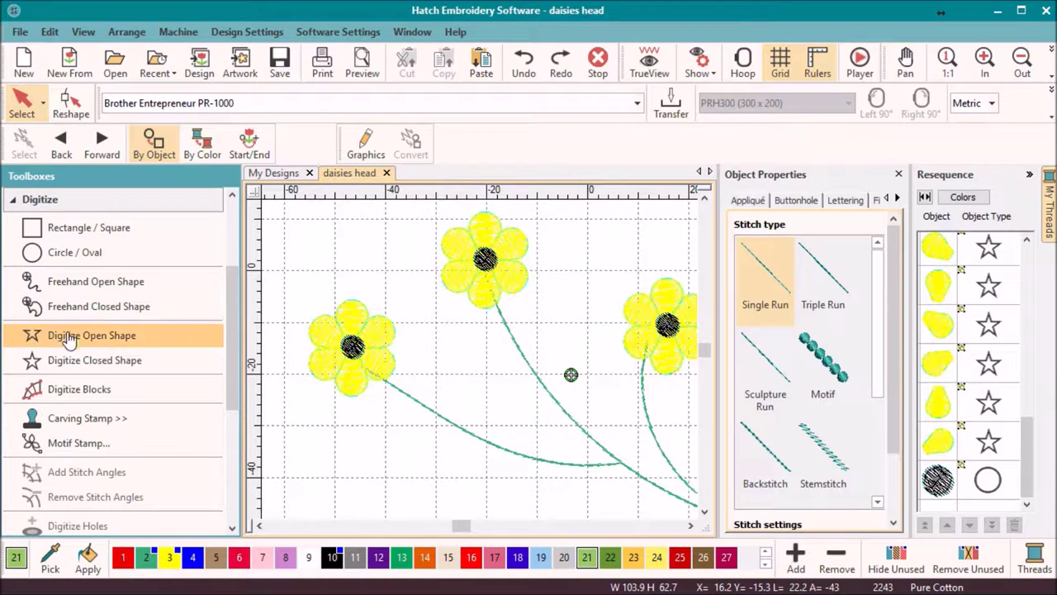
Digitize a four-point green satin leaf beside the left daisy's stem with Digitize Blocks
click(54, 400)
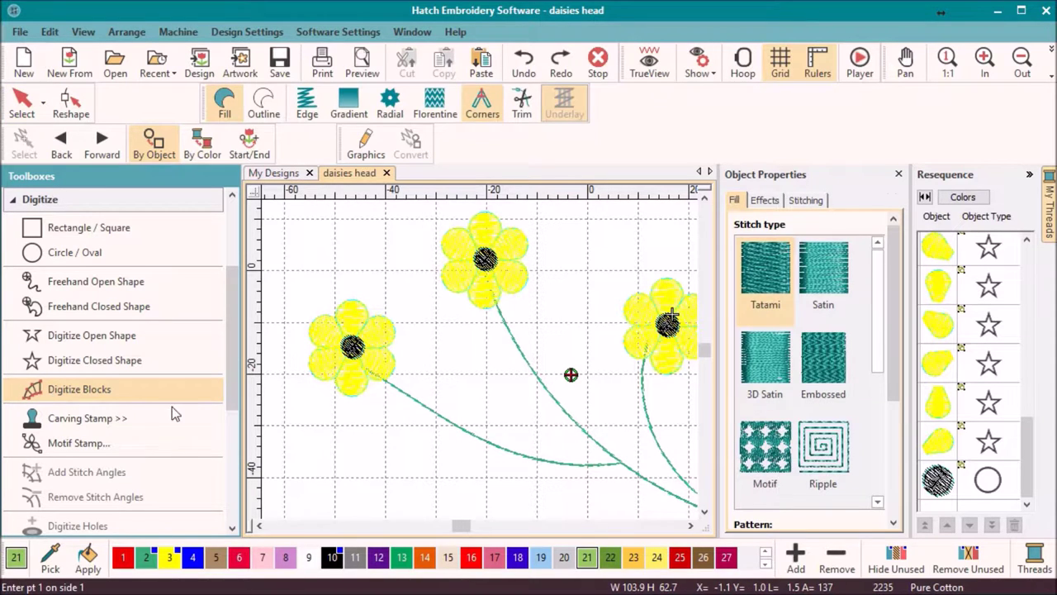
click(823, 272)
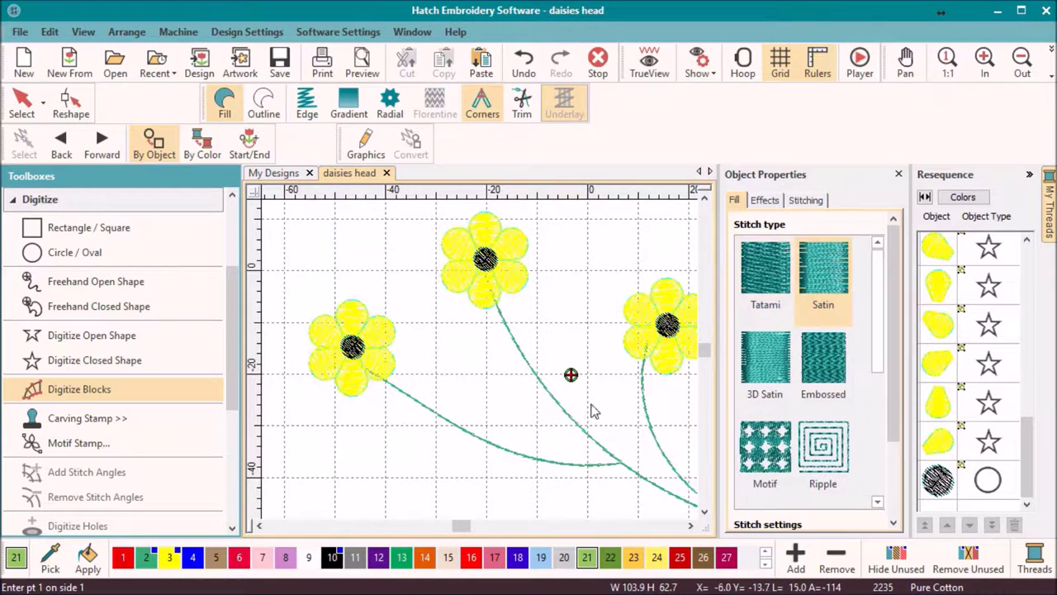
scroll(422, 411, up, 2)
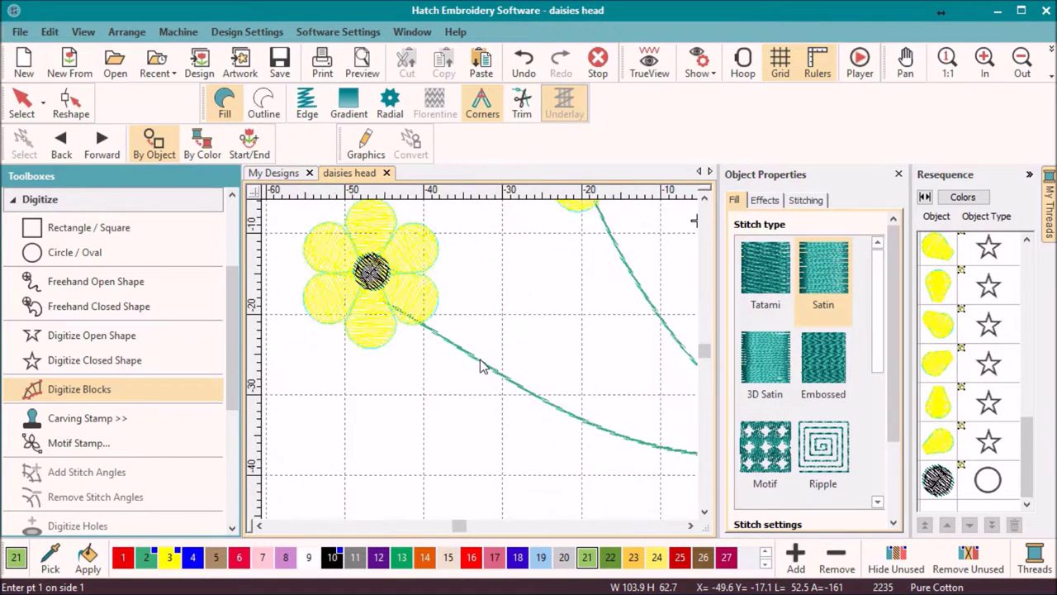
click(485, 293)
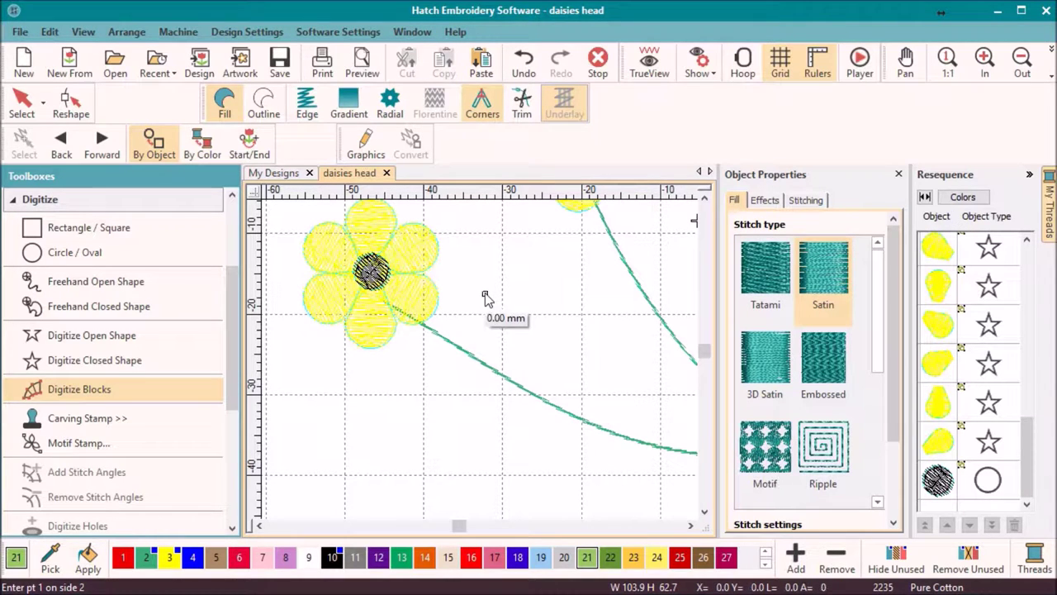
click(515, 324)
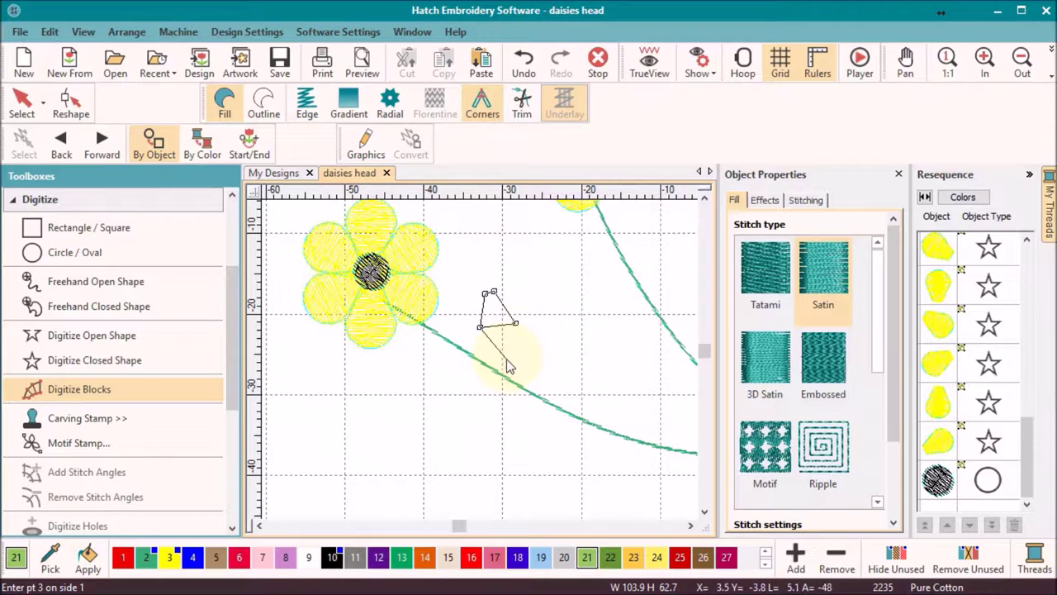
click(502, 364)
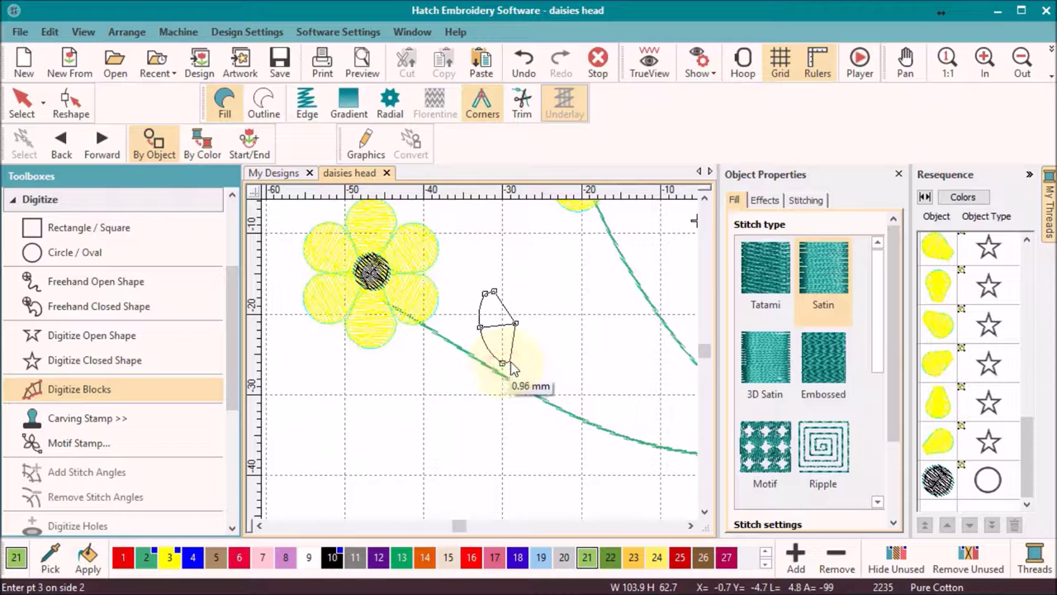
click(510, 365)
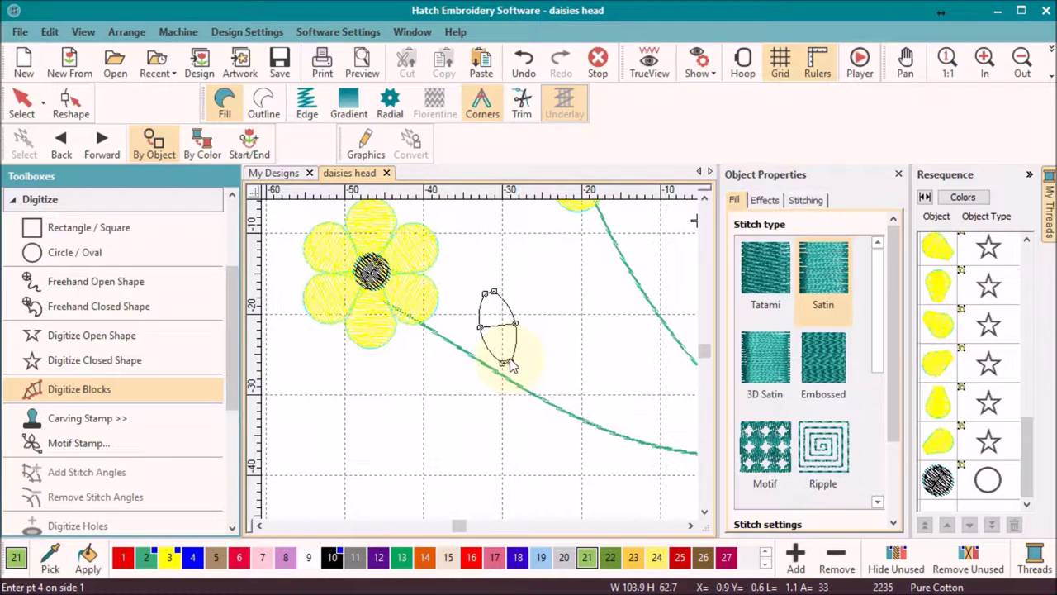
key(Return)
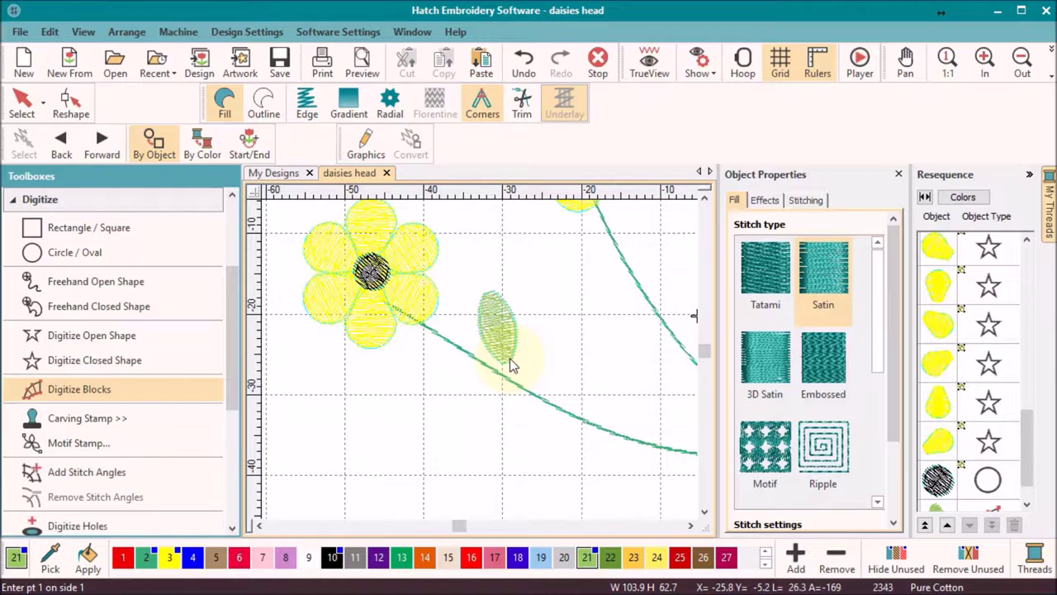
click(70, 106)
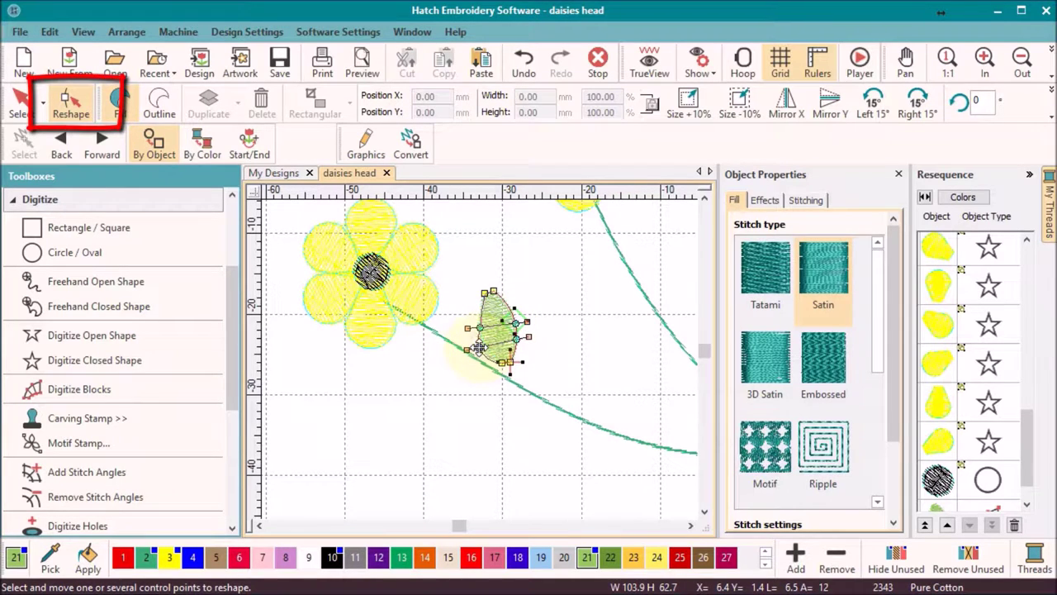
Adjust the leaf's outline point and stitch angle, then drag out a copy of the leaf
drag(474, 366, 483, 364)
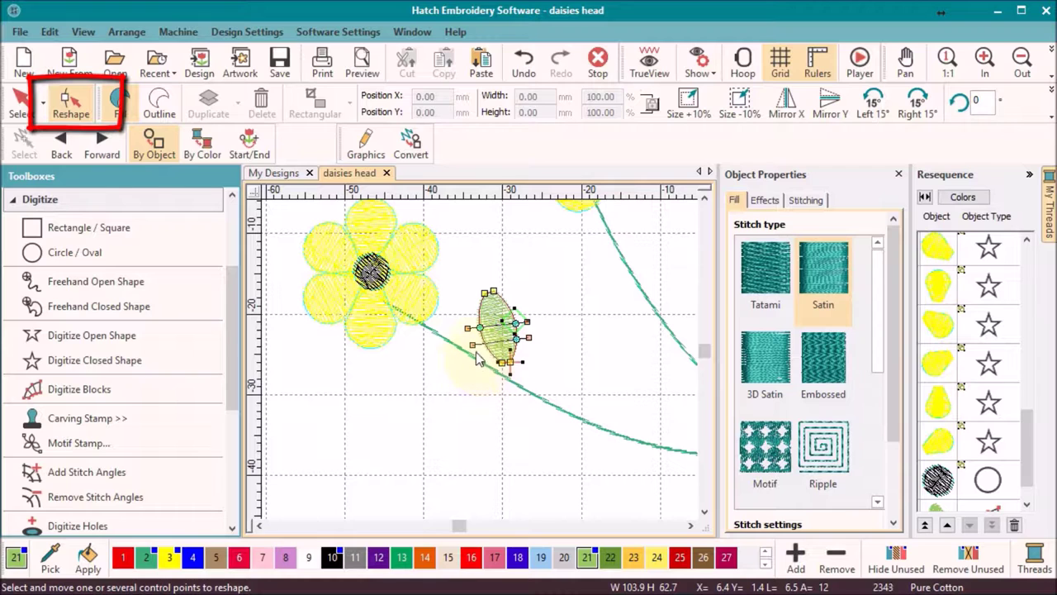
mouse_move(529, 337)
mouse_down()
mouse_move(541, 333)
mouse_move(531, 338)
mouse_up()
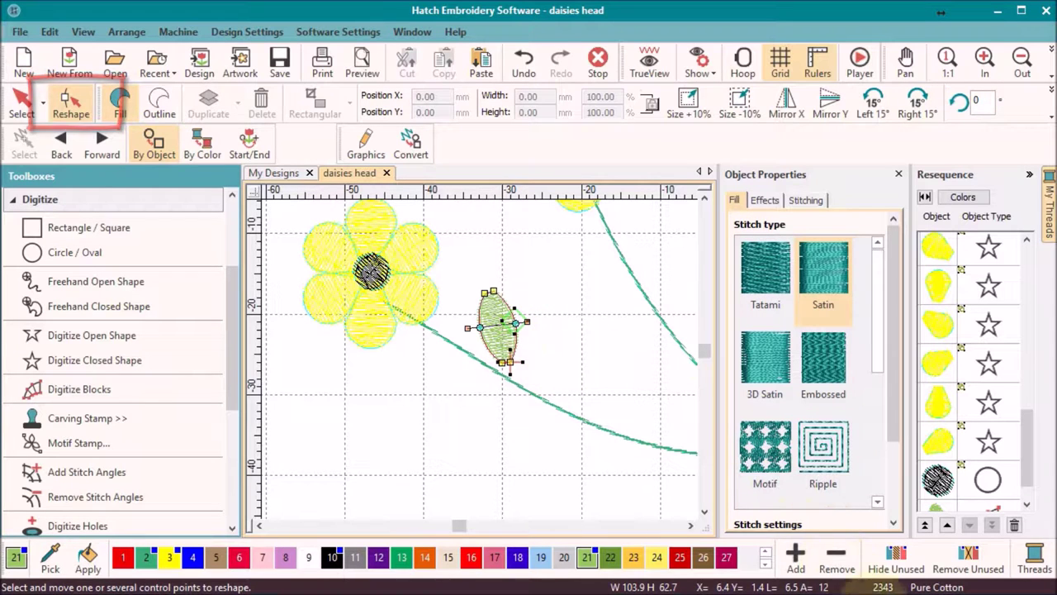
click(21, 101)
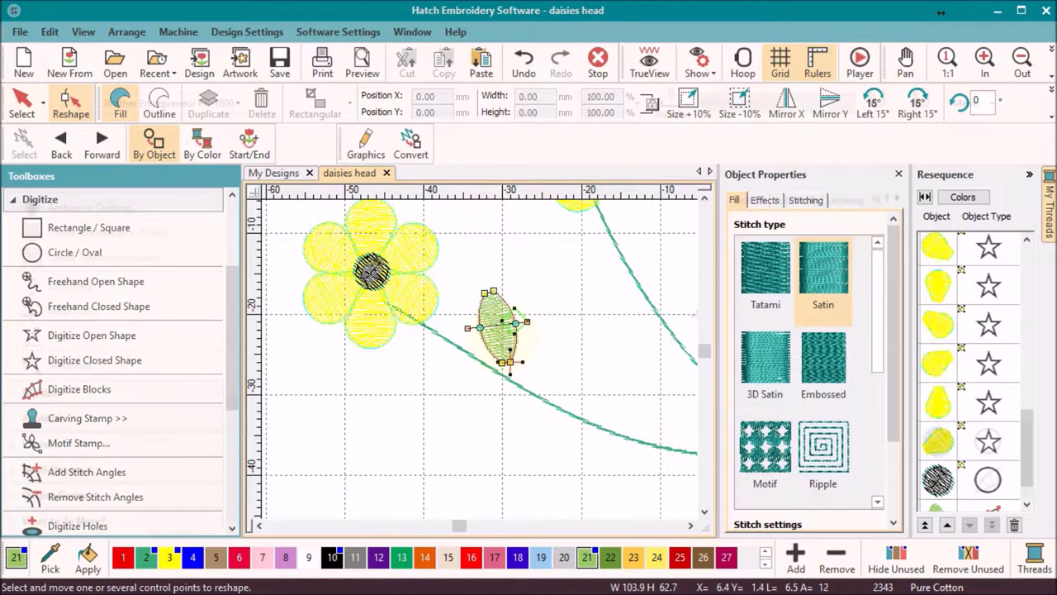
drag(498, 340, 471, 364)
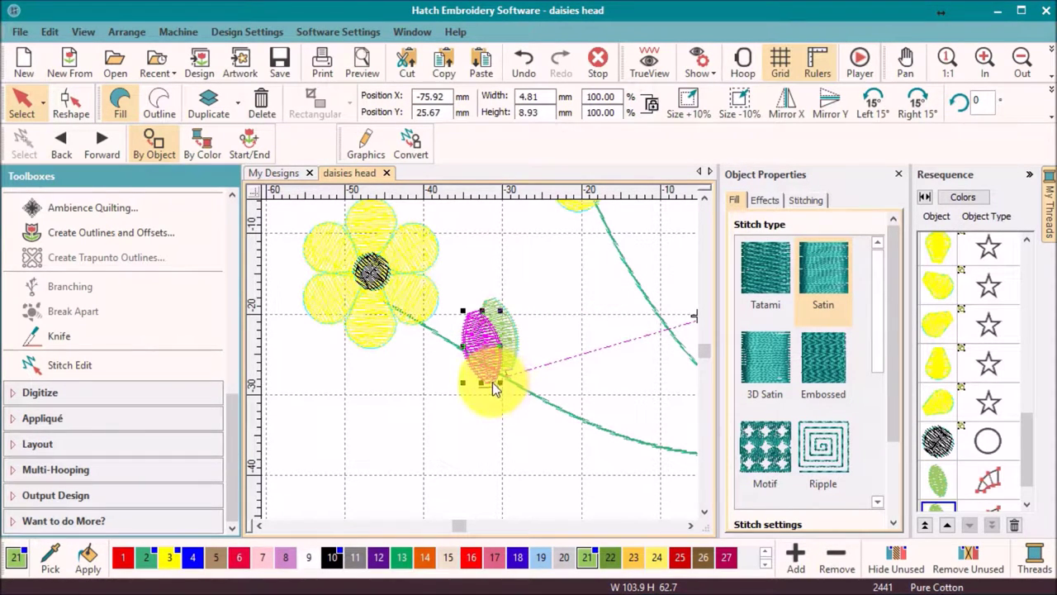
Rotate the copied leaf sideways around its base and nudge it against the stem
click(481, 351)
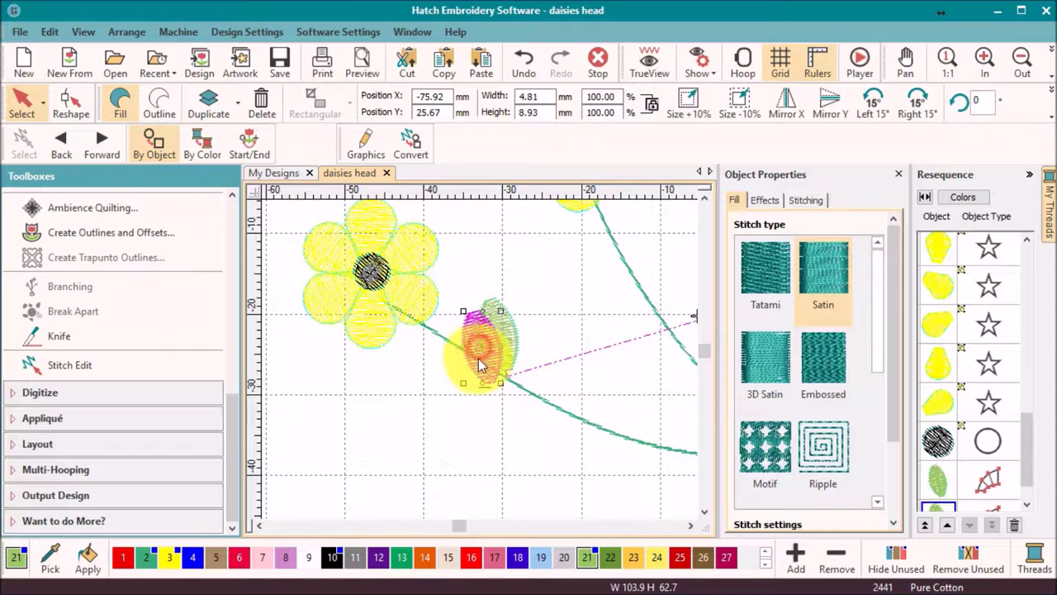
click(482, 351)
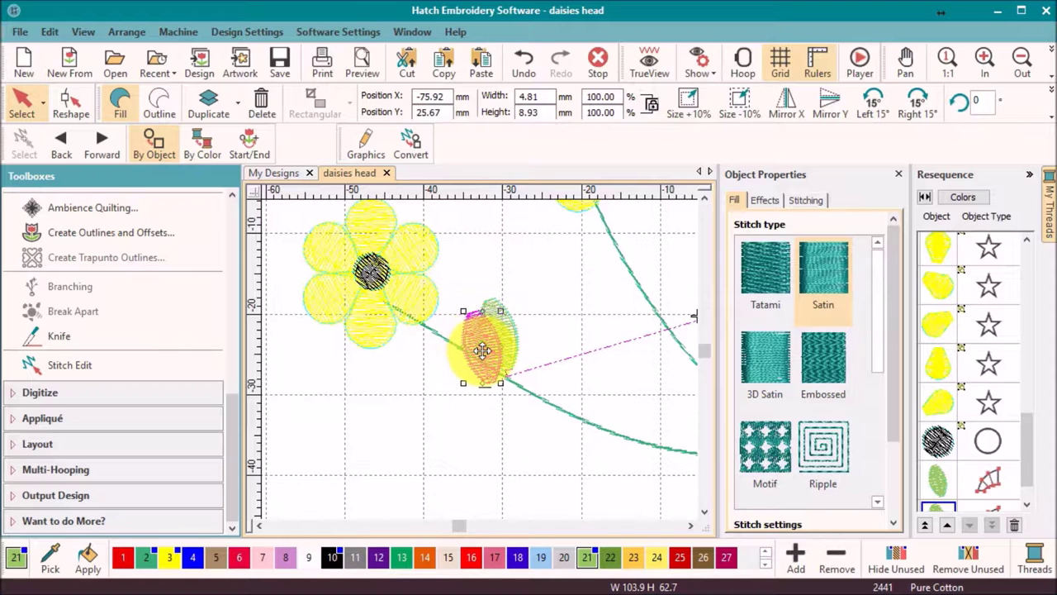
mouse_move(482, 351)
mouse_down()
mouse_move(486, 376)
mouse_move(499, 373)
mouse_up()
drag(463, 312, 432, 403)
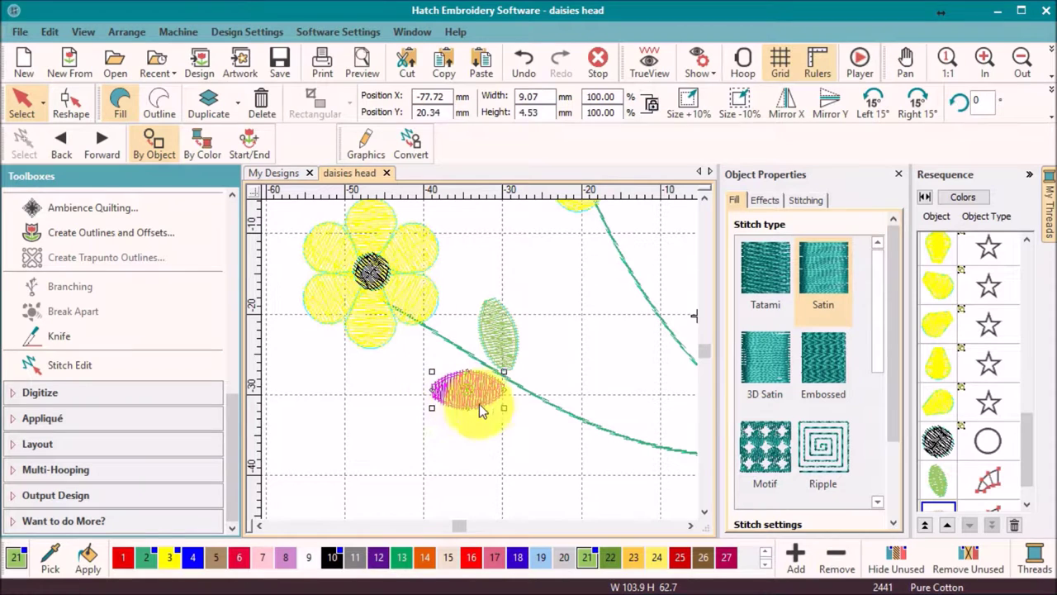
drag(495, 398, 489, 388)
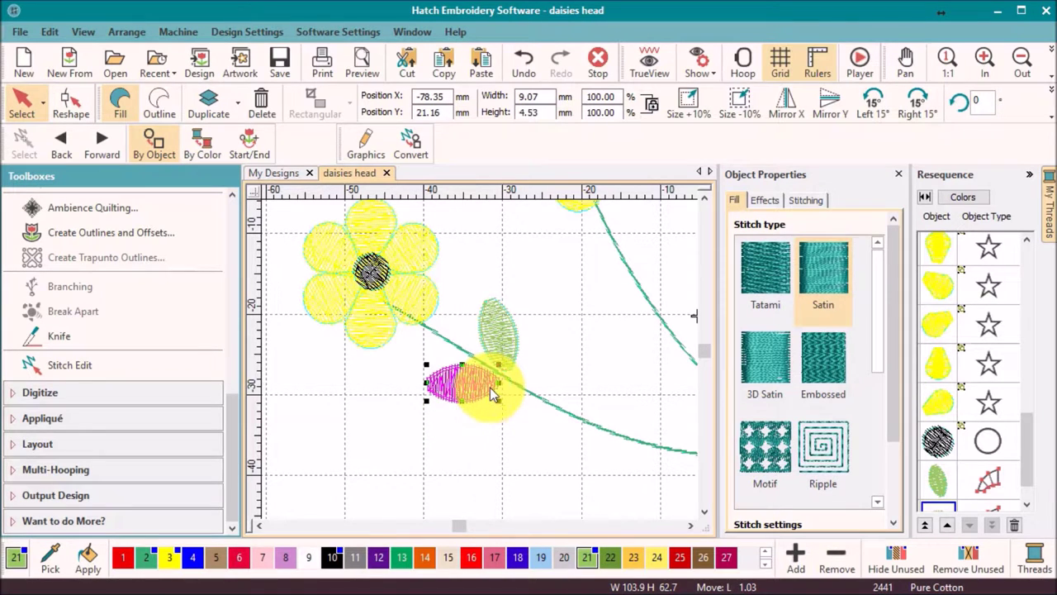
Refine the control points of both the upright and the sideways leaf
click(513, 338)
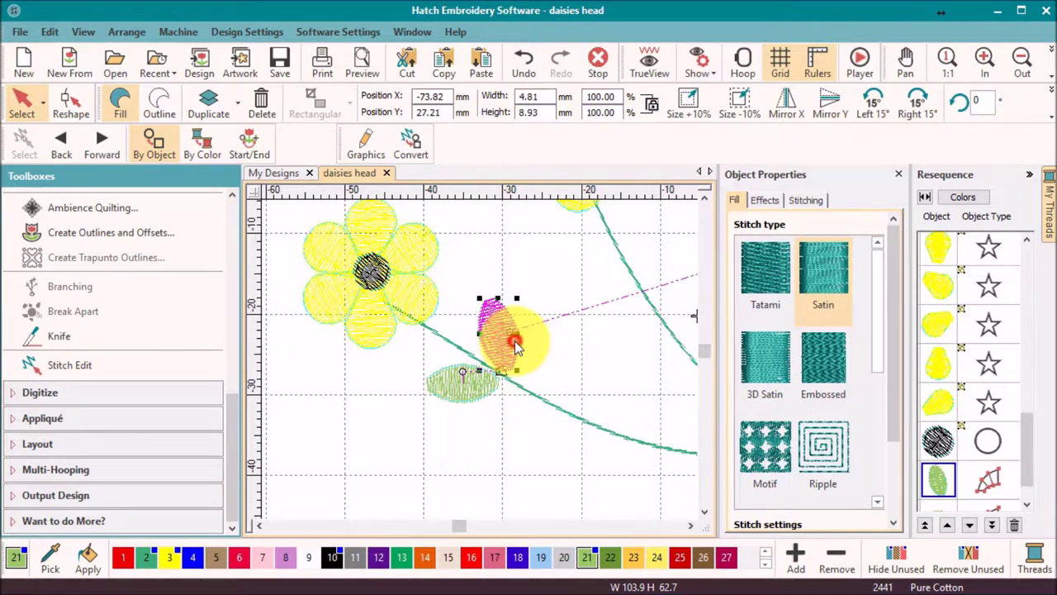
key(h)
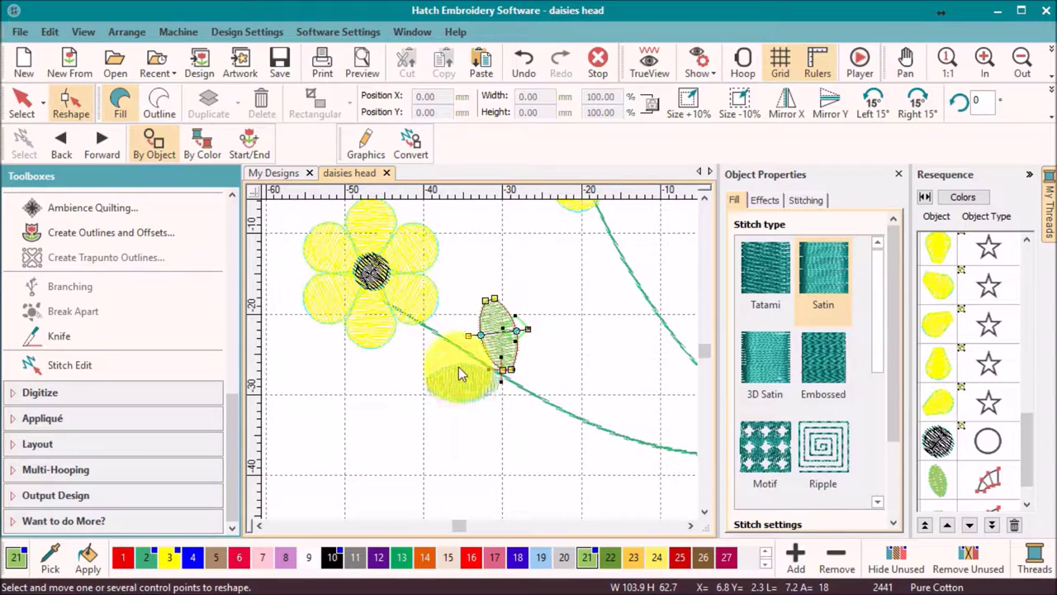
click(458, 367)
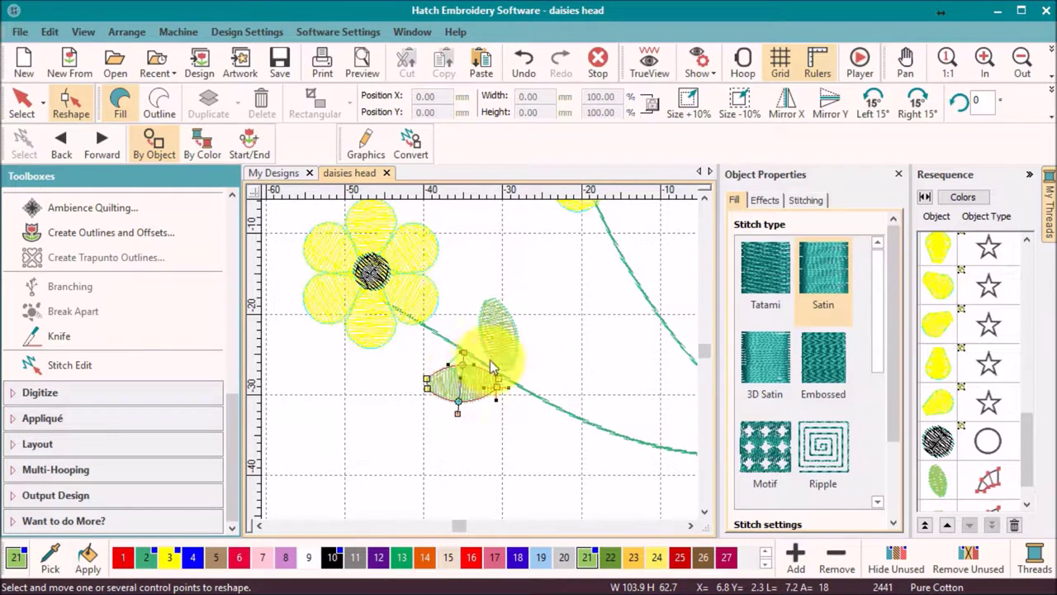
click(22, 99)
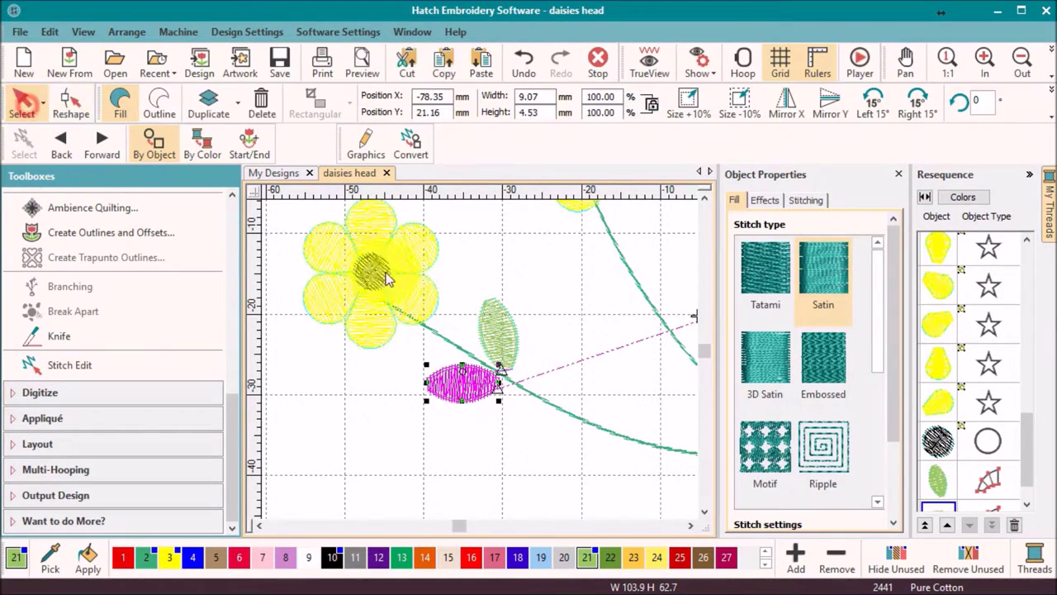
ctrl+click(487, 338)
key(j)
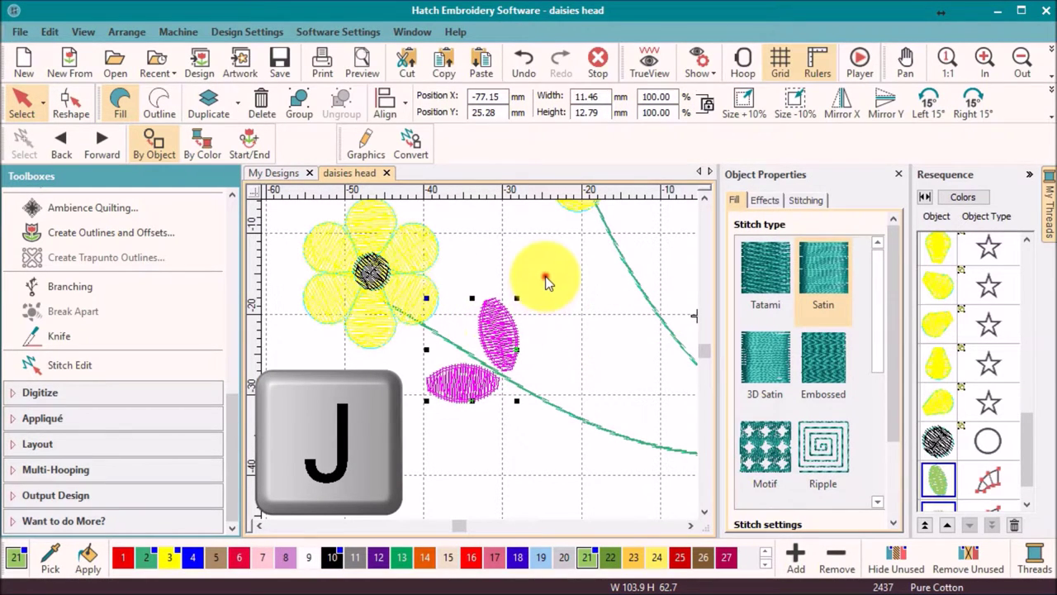
click(542, 276)
click(516, 341)
key(j)
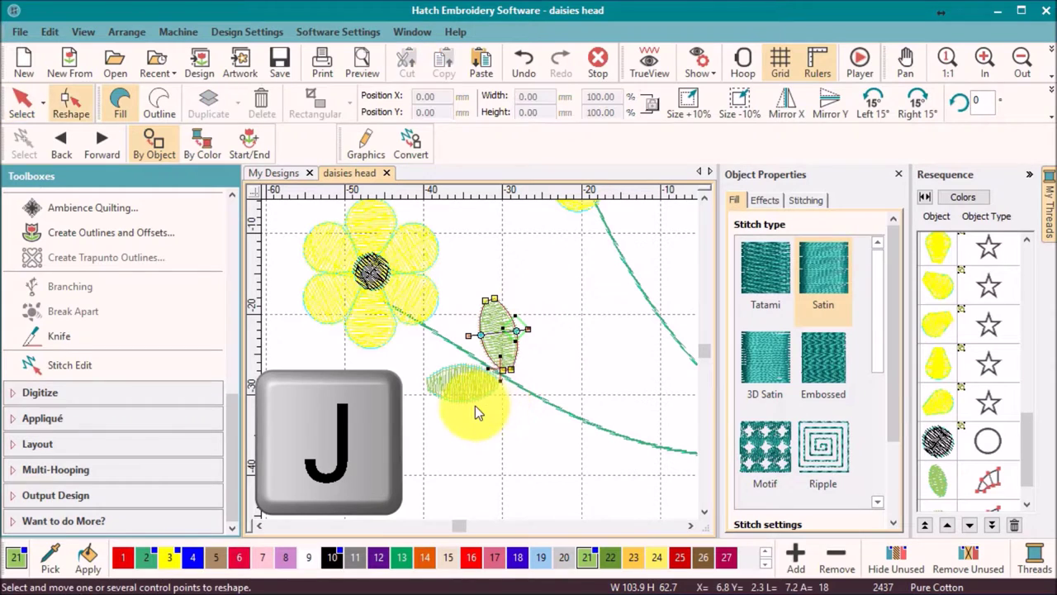
click(469, 403)
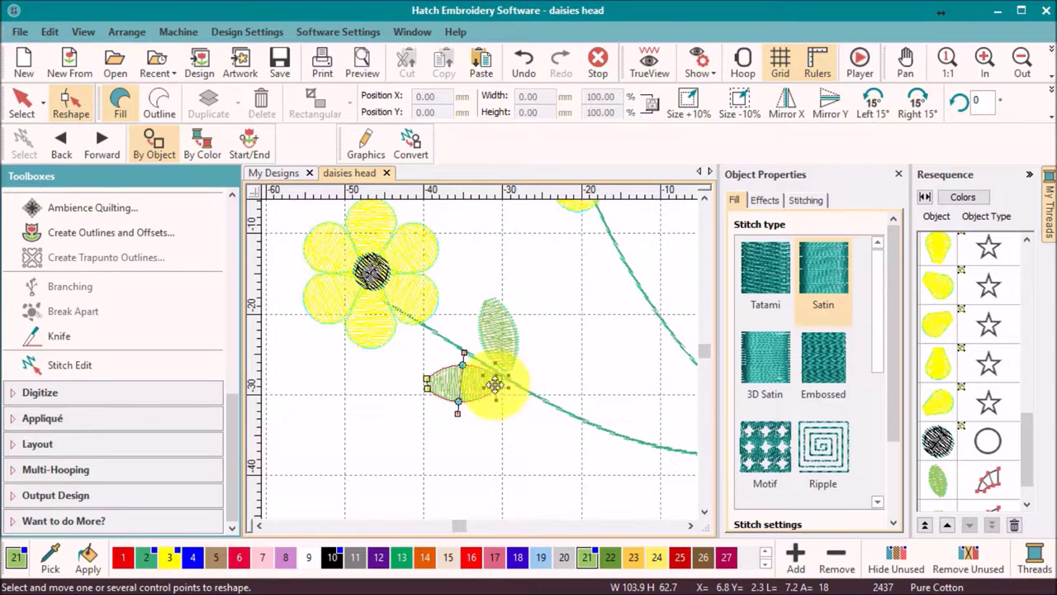
click(22, 98)
Group the two leaves into a pair and drag a copy of it lower along the stem
ctrl+click(484, 332)
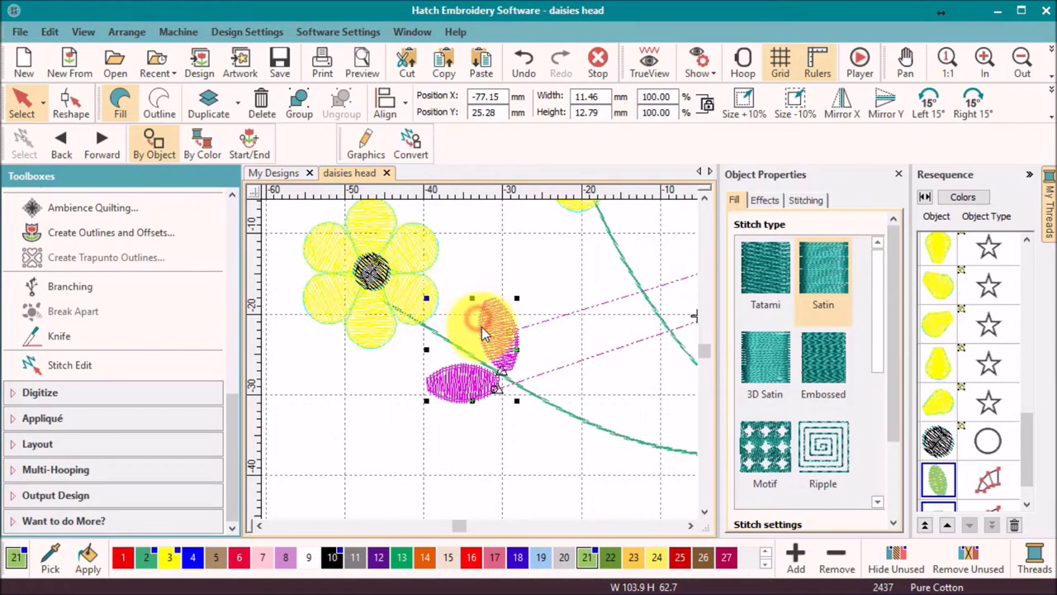
key(ctrl+g)
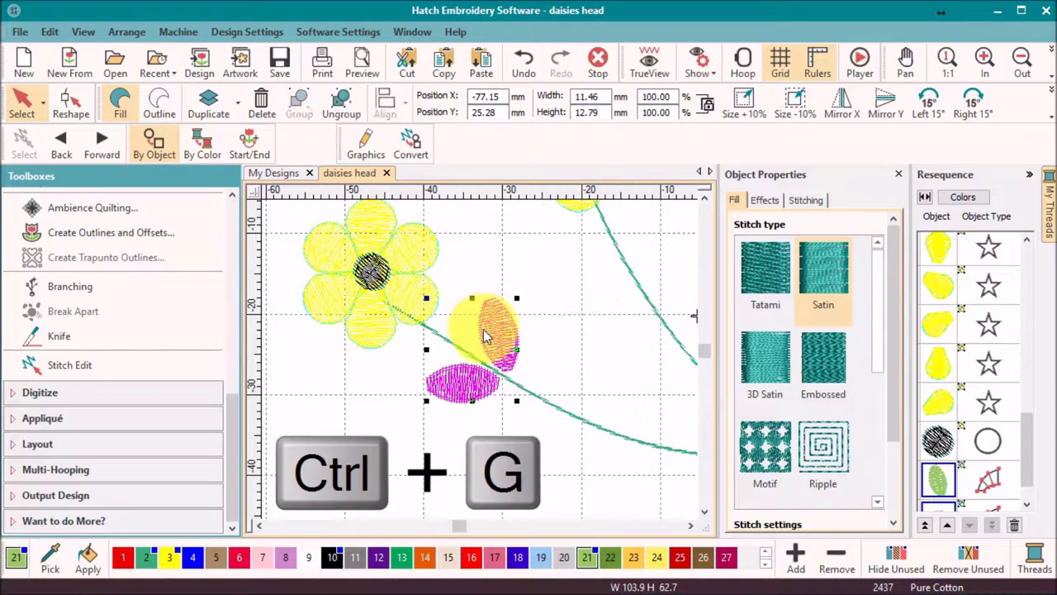
drag(475, 376, 620, 453)
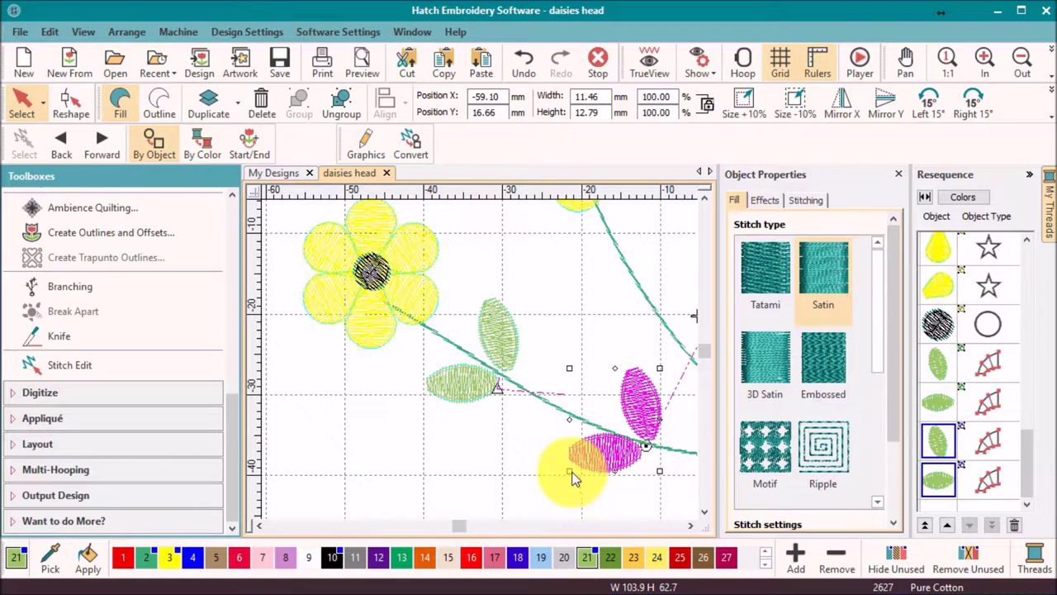
Rotate the copied leaf pair to follow the stem and move it further along
drag(573, 478, 578, 486)
scroll(578, 486, down, 2)
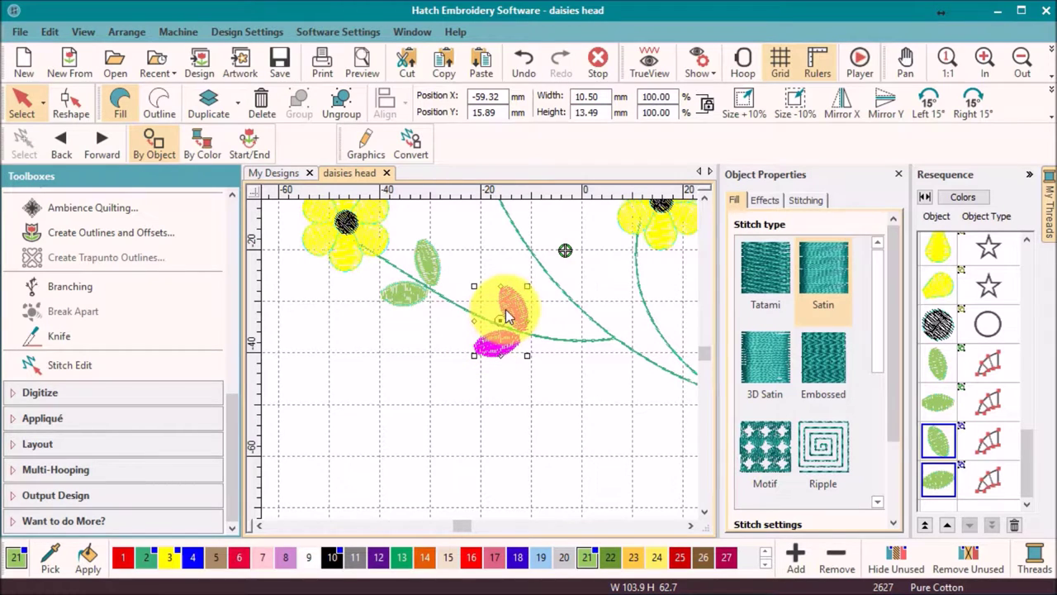
drag(507, 316, 621, 443)
Rotate another leaf pair to fit the right stem, move it down onto it, and deselect
click(491, 334)
click(621, 444)
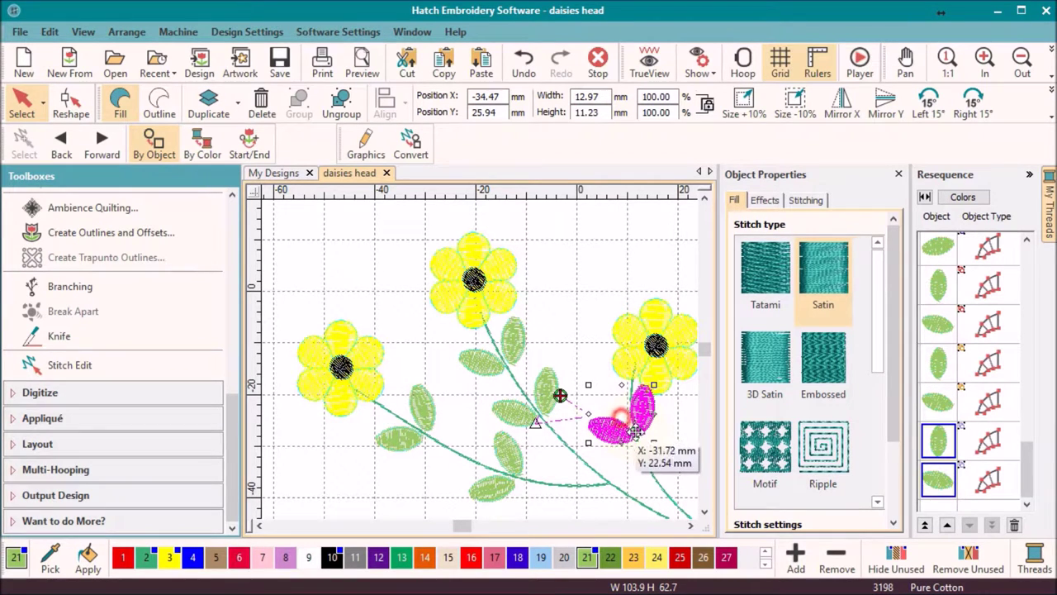
drag(654, 387, 658, 400)
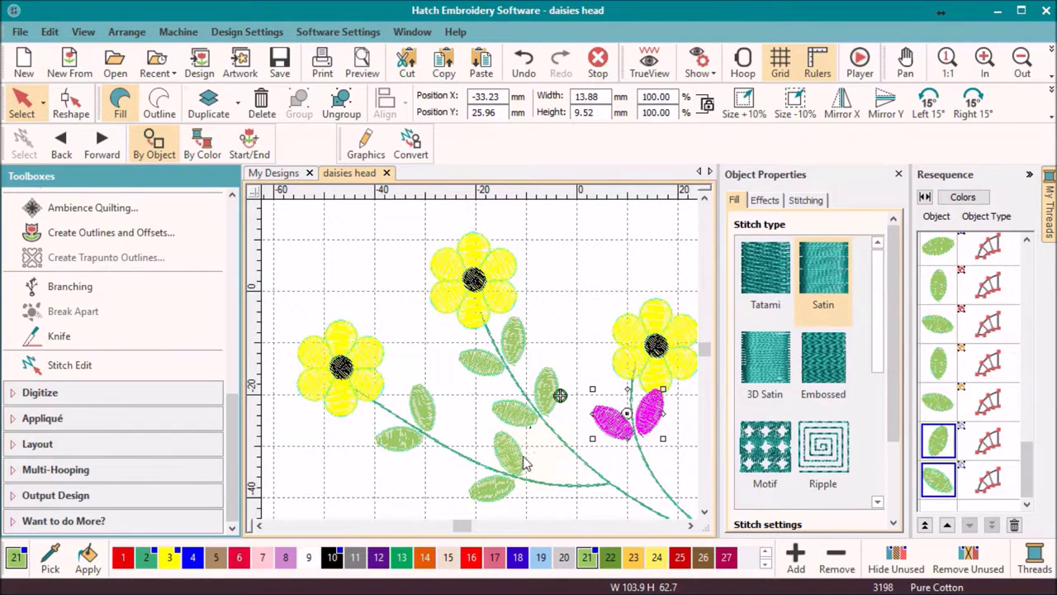
drag(530, 426, 651, 490)
click(562, 514)
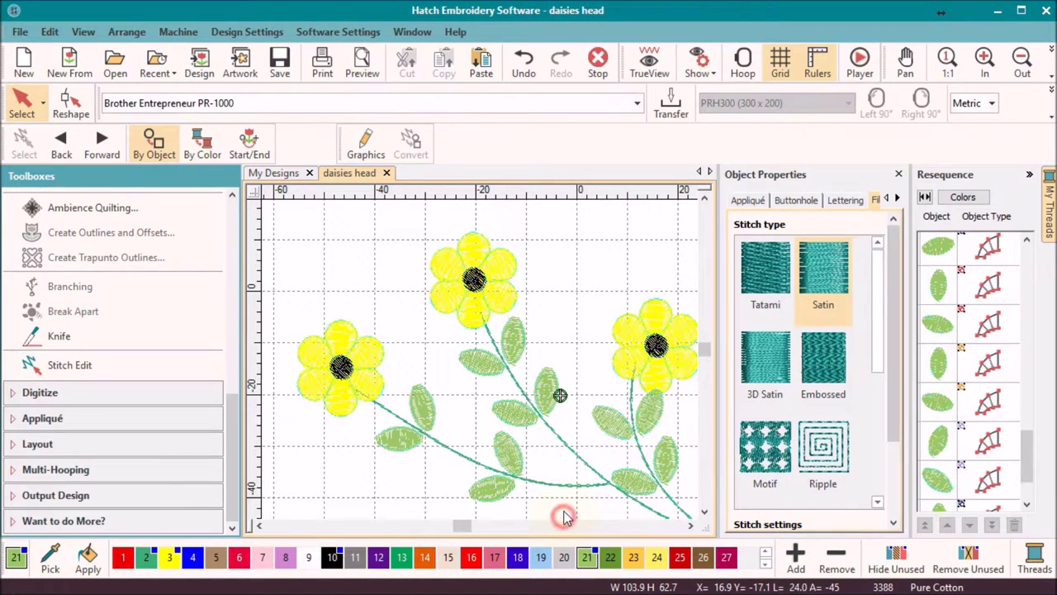
View the daisies in TrueView with realistic stitch rendering
scroll(562, 514, down, 1)
key(t)
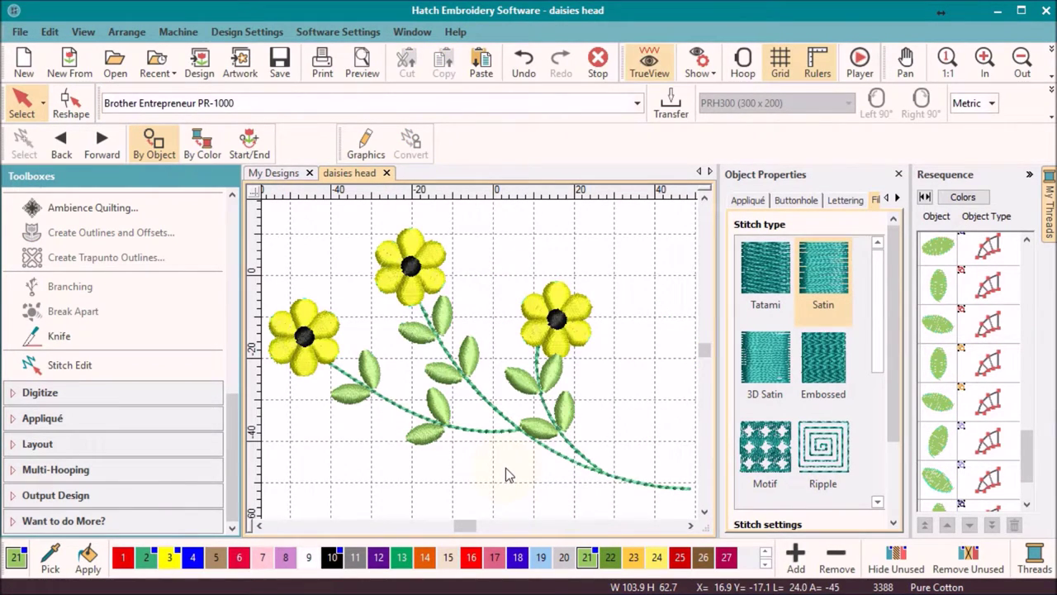
click(526, 386)
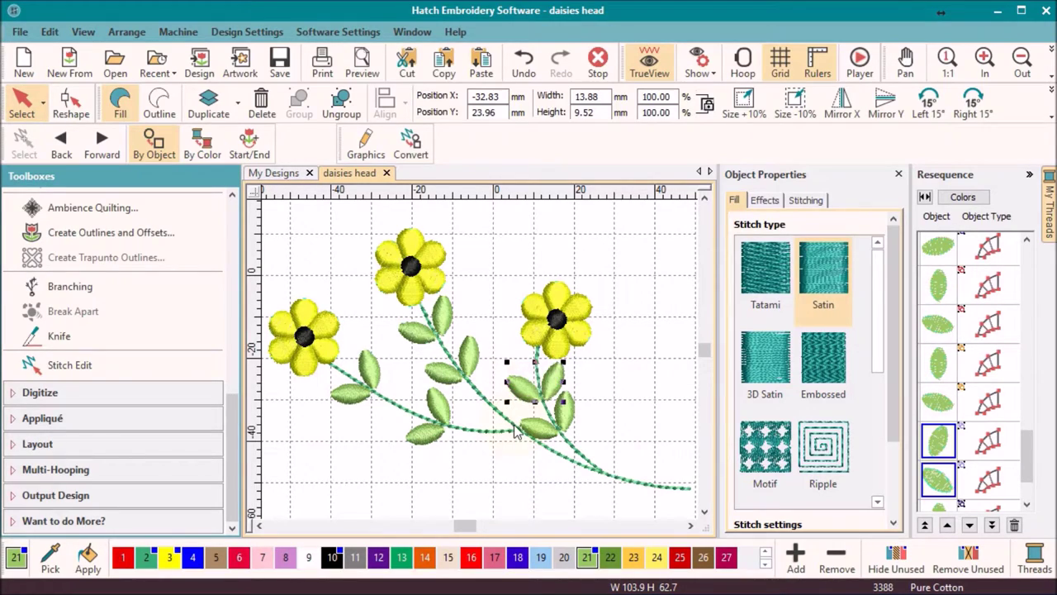